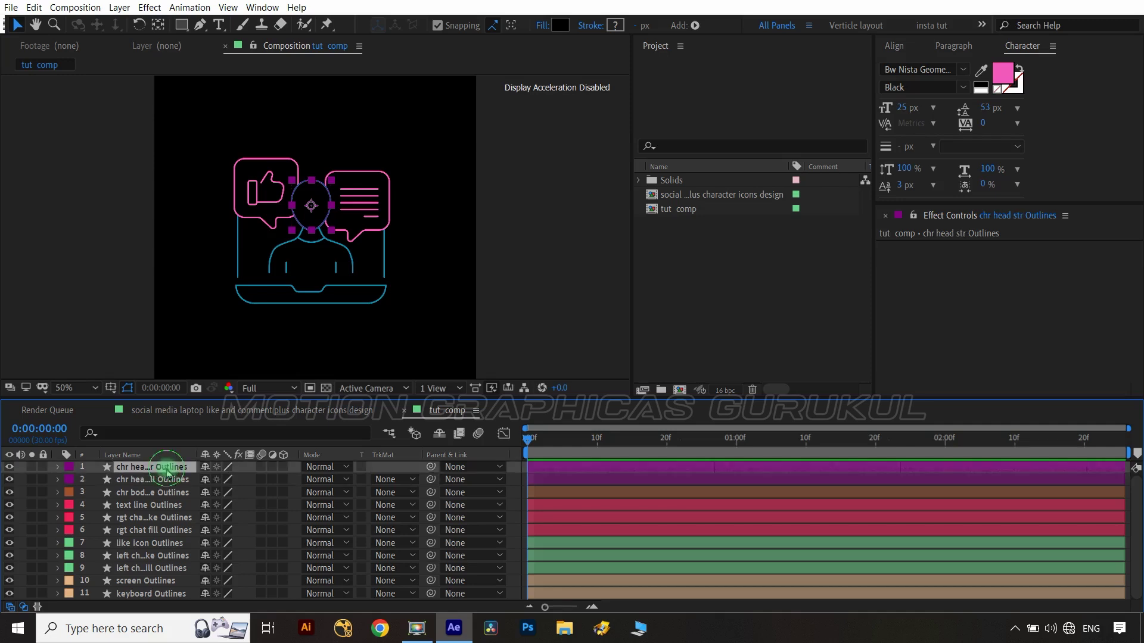
Parent the character head stroke and character body stroke layers to the character head fill layer.
left_click(578, 307)
left_click(163, 469)
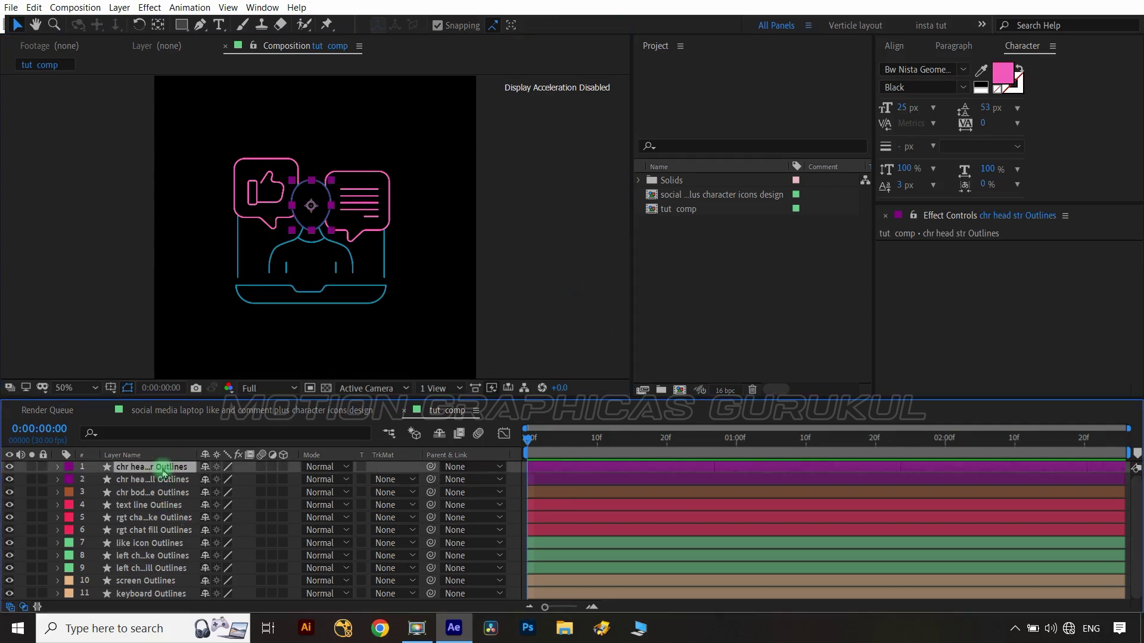
left_click_drag(266, 479, 156, 480)
left_click(156, 498)
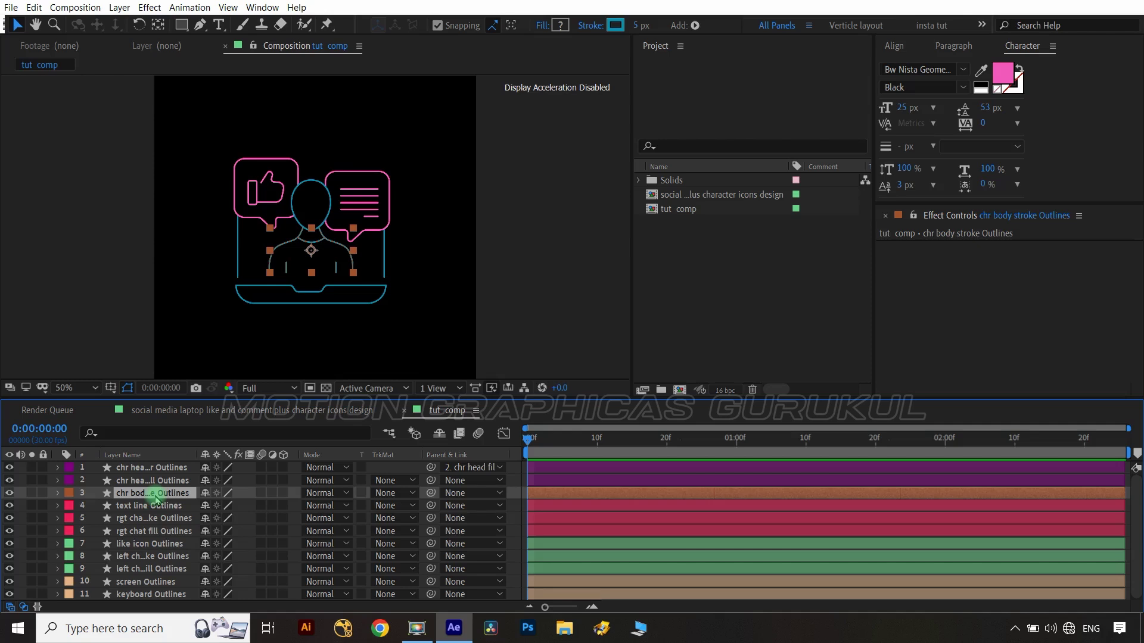
left_click_drag(430, 493, 156, 480)
Parent the text line and right chat stroke layers to the right chat fill layer.
left_click(149, 507)
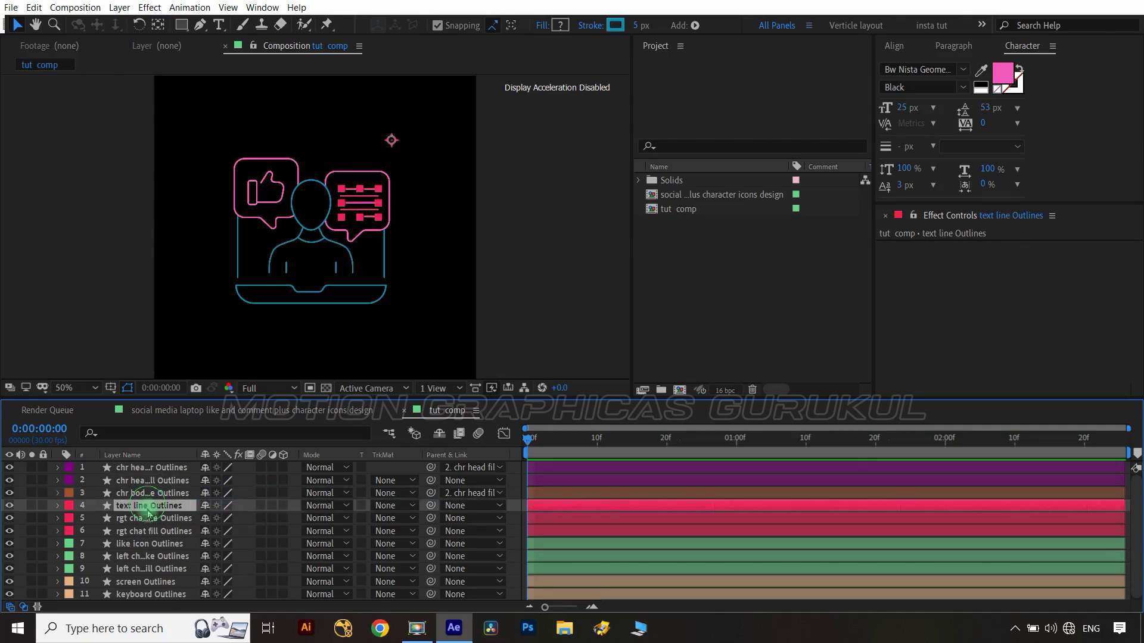
left_click(151, 520, "ctrl")
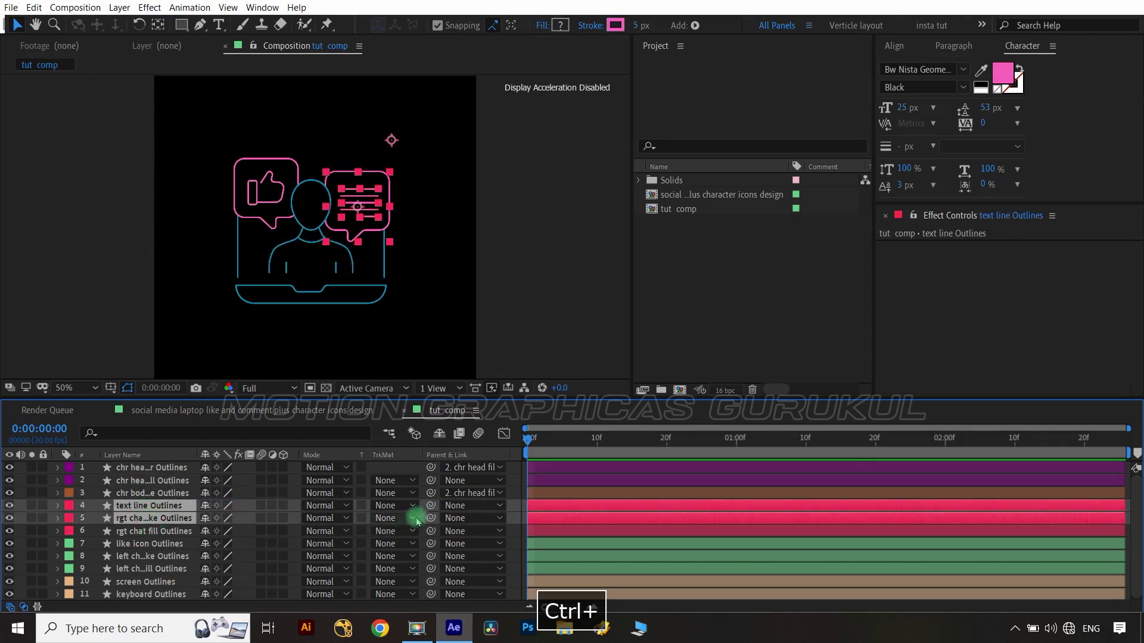
left_click_drag(431, 517, 175, 539)
Parent the like icon and left chat stroke layers to the left chat fill layer.
left_click(164, 550)
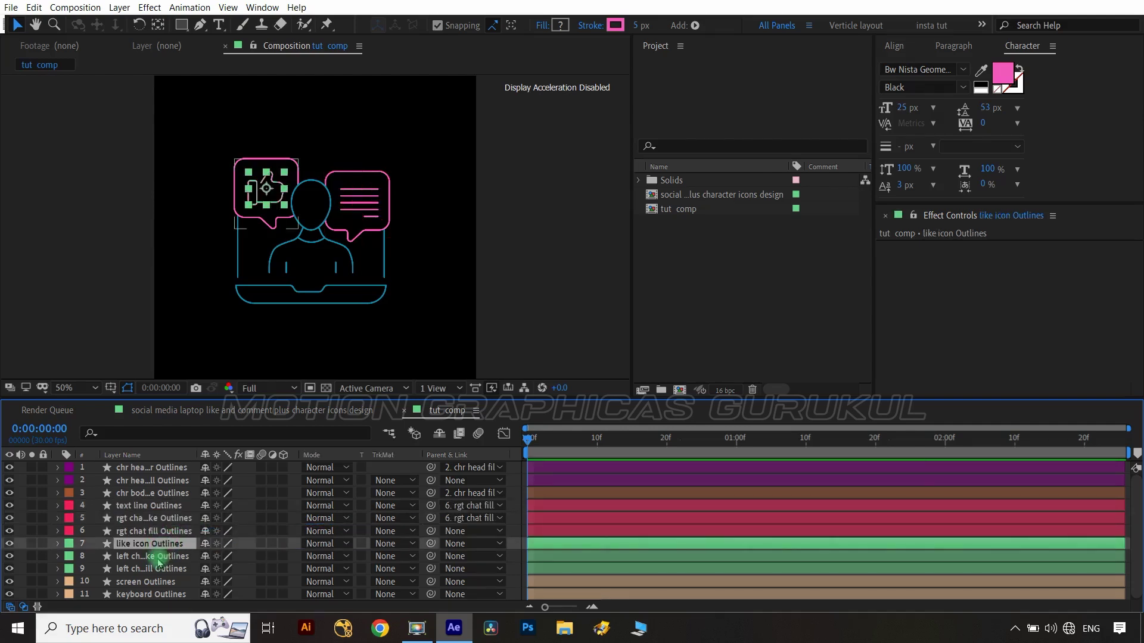
left_click(159, 556, "ctrl")
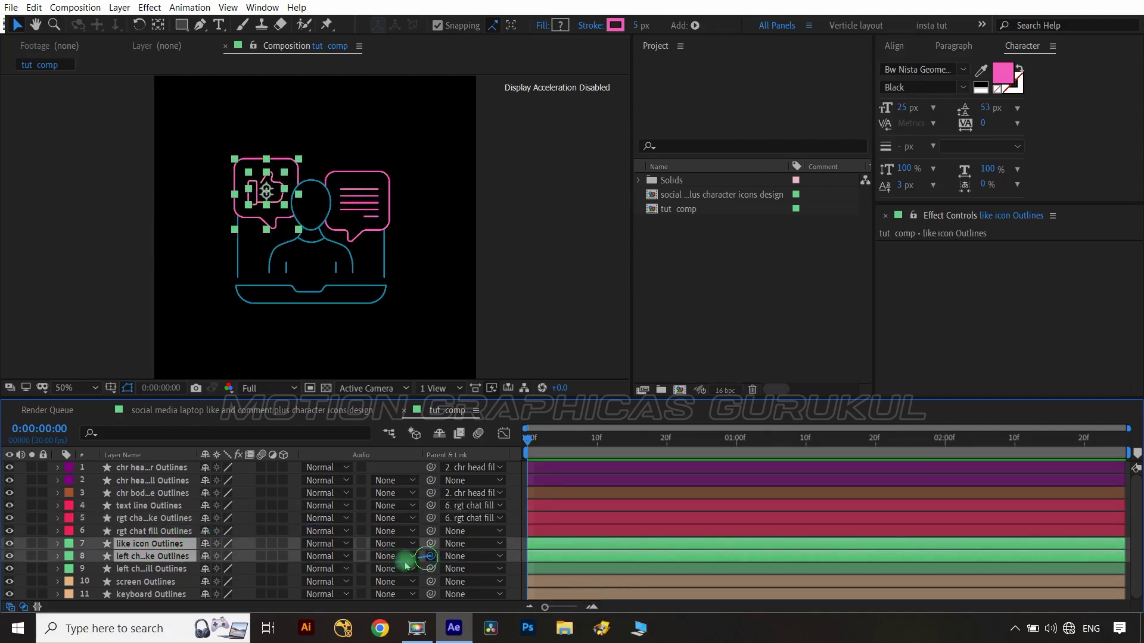
left_click_drag(405, 565, 179, 569)
left_click(245, 563)
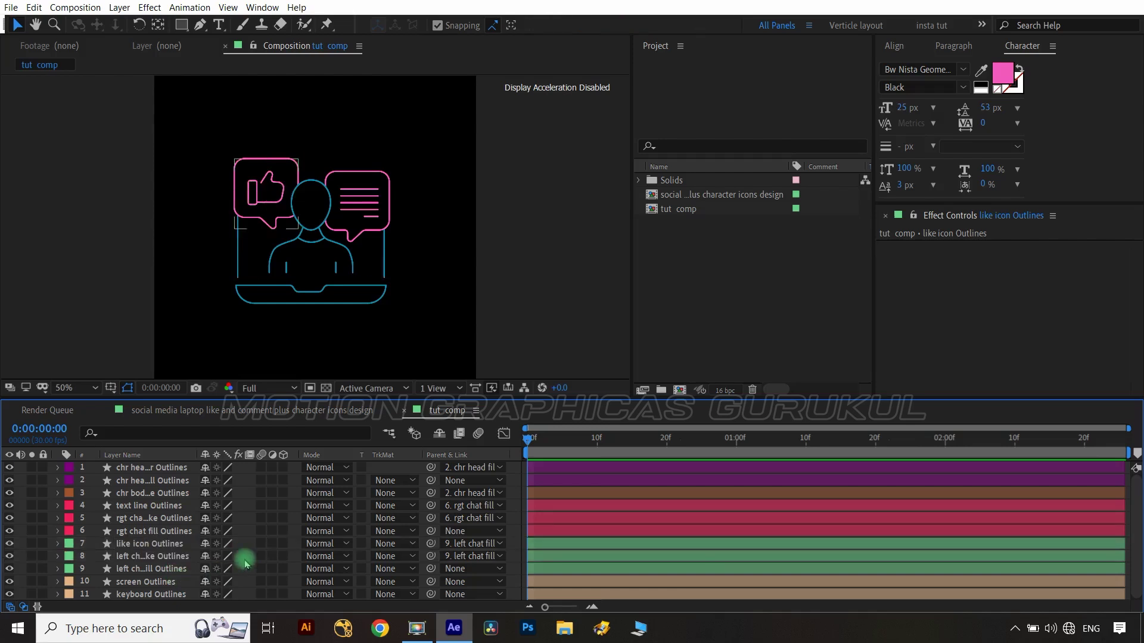
Add a null object to the tut comp composition.
right_click(244, 331)
mouse_move(268, 336)
left_click(471, 413)
Parent the head fill, right chat fill, left chat fill, screen and keyboard layers to the null object.
left_click(168, 482)
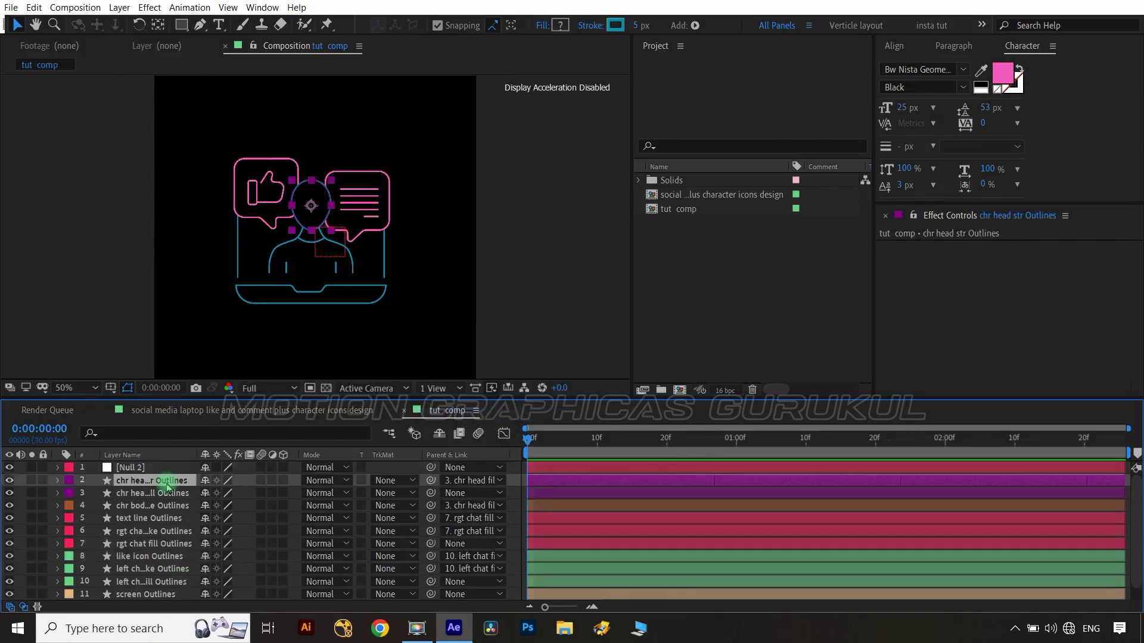
left_click(167, 493)
left_click(163, 543, "ctrl")
scroll(162, 554, "down", 1)
left_click(161, 568, "ctrl")
left_click(164, 580, "ctrl")
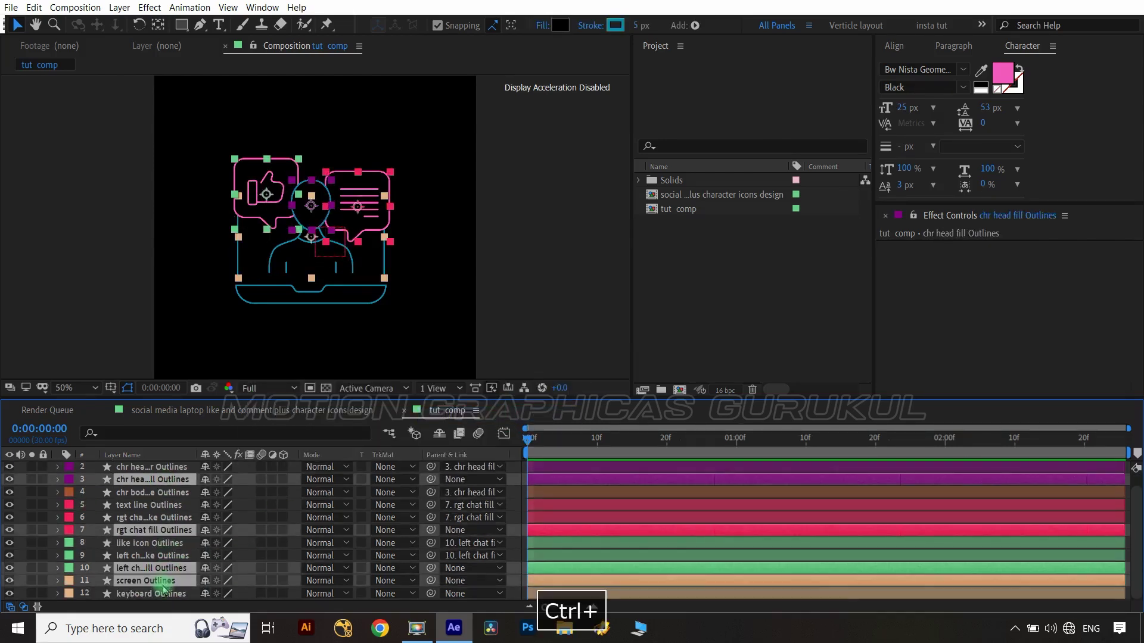
scroll(162, 590, "up", 1)
left_click(470, 494)
left_click(524, 318)
Separate the null object's Position into X and Y dimensions.
left_click(153, 469)
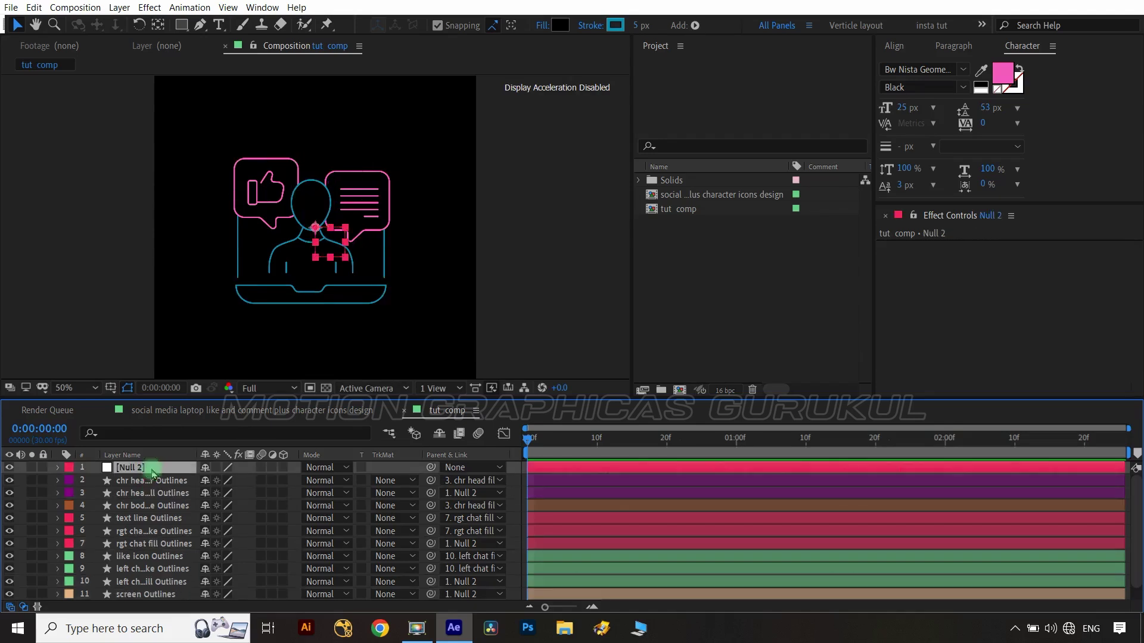
key("p")
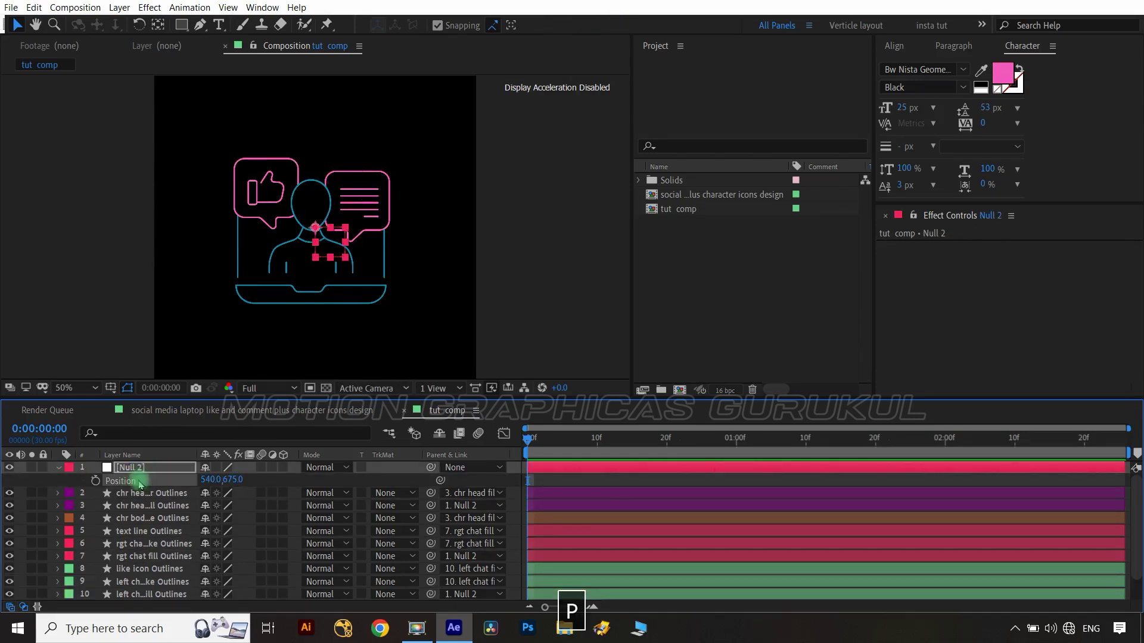
right_click(141, 483)
left_click(209, 348)
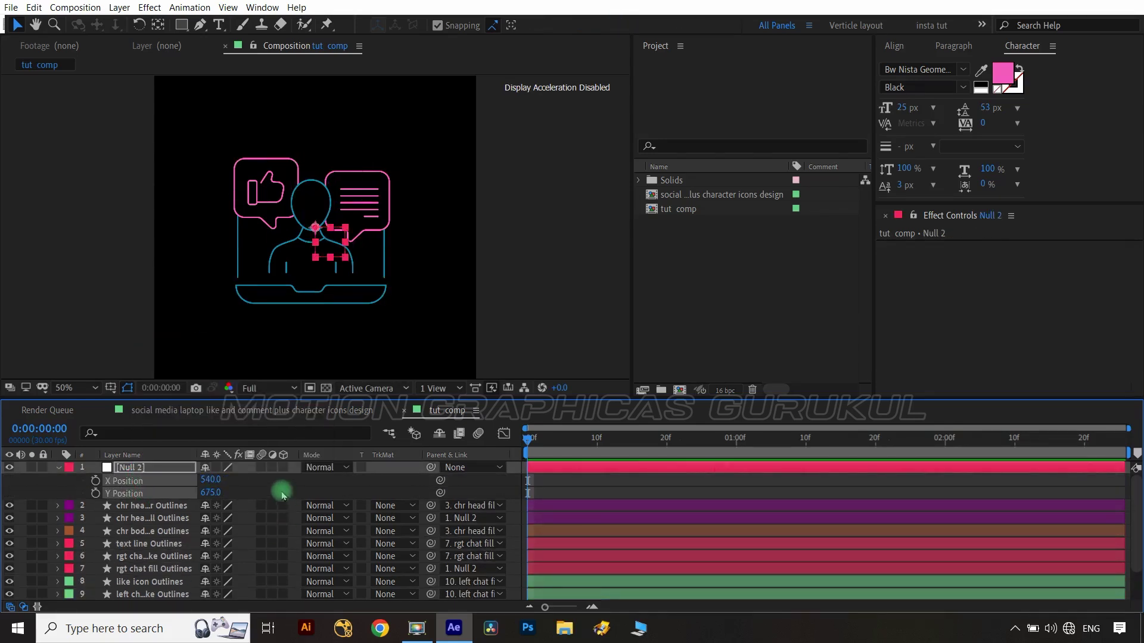
left_click(283, 496)
Keyframe the null's X Position at 0:00:00:00 and 0:00:00:20, setting the first keyframe to 1380 so the artwork starts outside the frame.
left_click(95, 480)
key("shift+Page_Down")
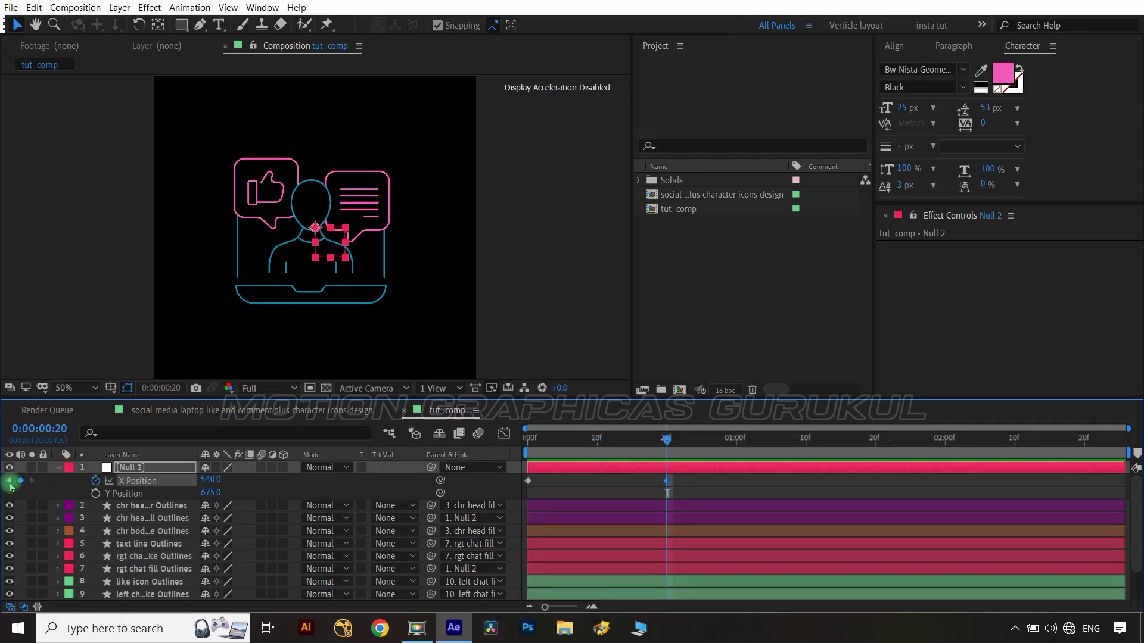
left_click_drag(212, 484, 817, 458)
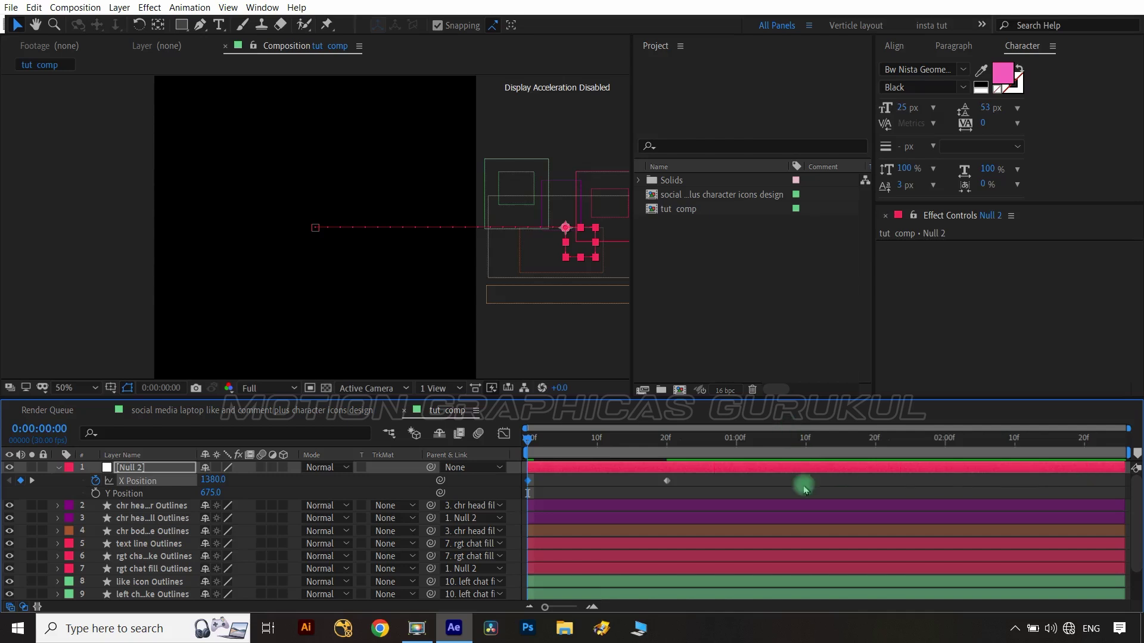
Apply Easy Ease to the null's X Position keyframes and shape the value graph for a fast start and slow stop.
left_click_drag(606, 495, 517, 496)
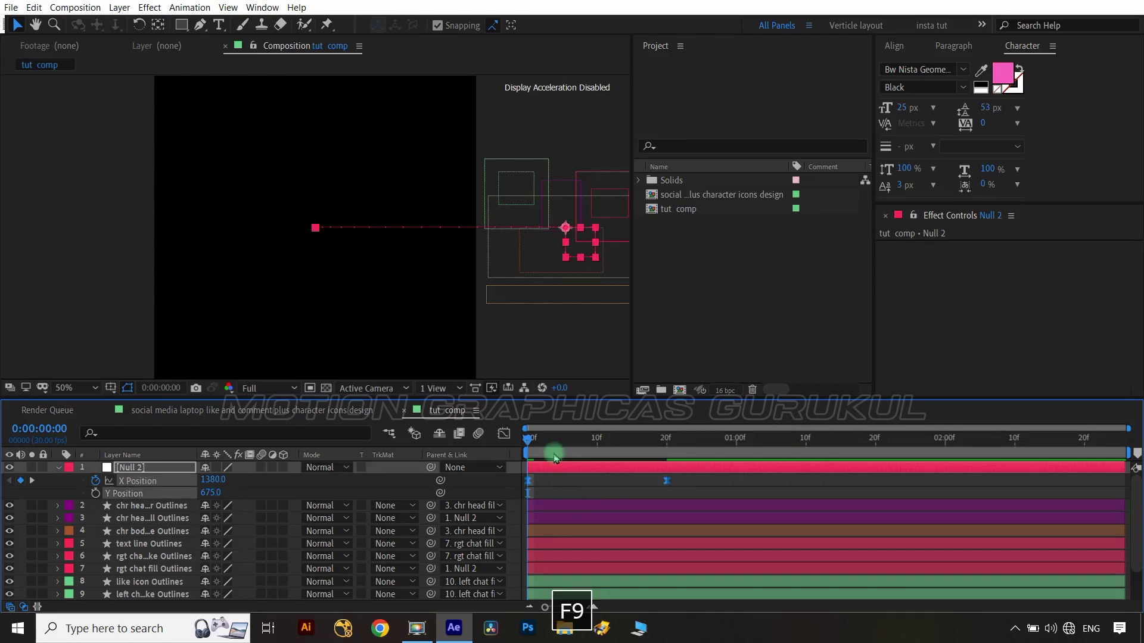
key("shift+F3")
right_click(594, 523)
left_click(608, 376)
left_click(170, 460)
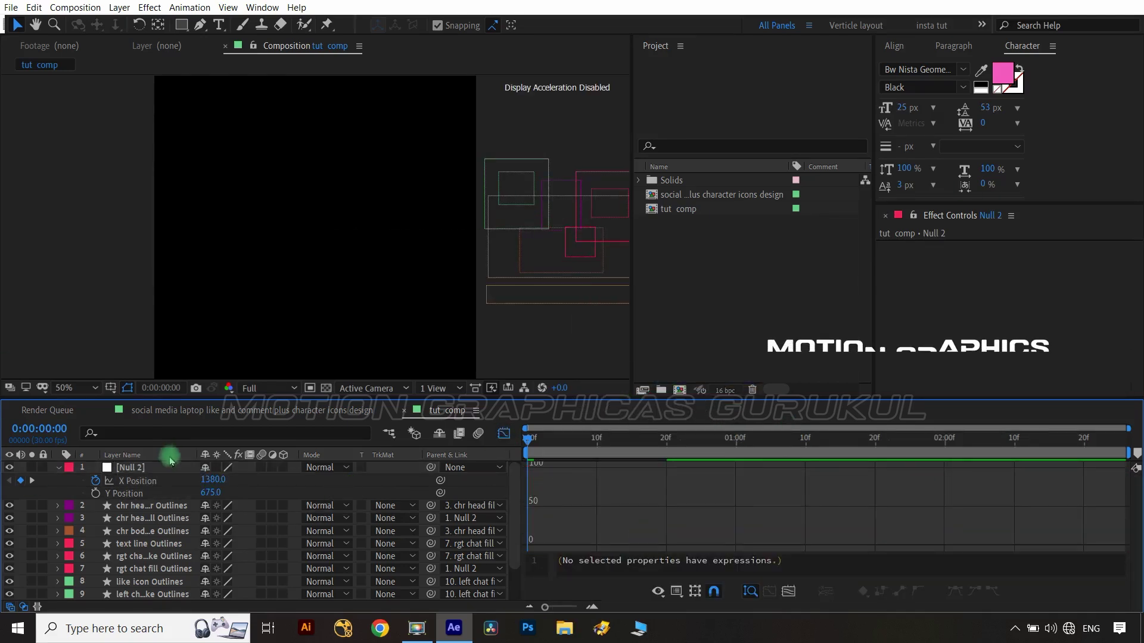
left_click(137, 481)
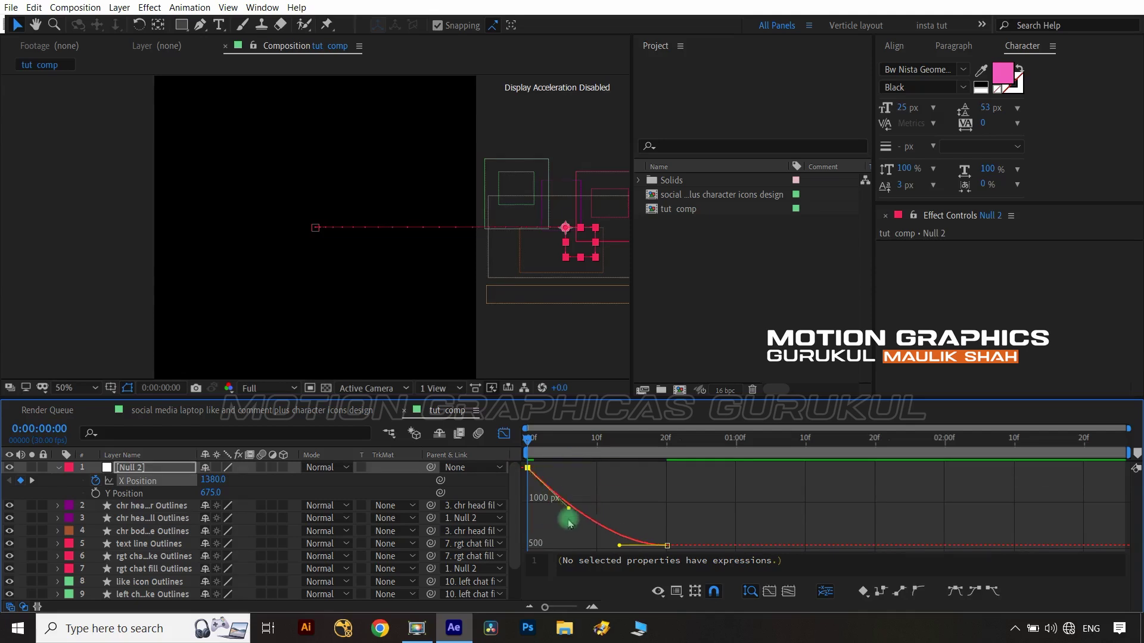
left_click_drag(620, 545, 583, 545)
Set a Path keyframe on the screen outline at 0:00:00:04 and show only that layer's keyframed properties.
left_click_drag(527, 442, 555, 448)
left_click(504, 433)
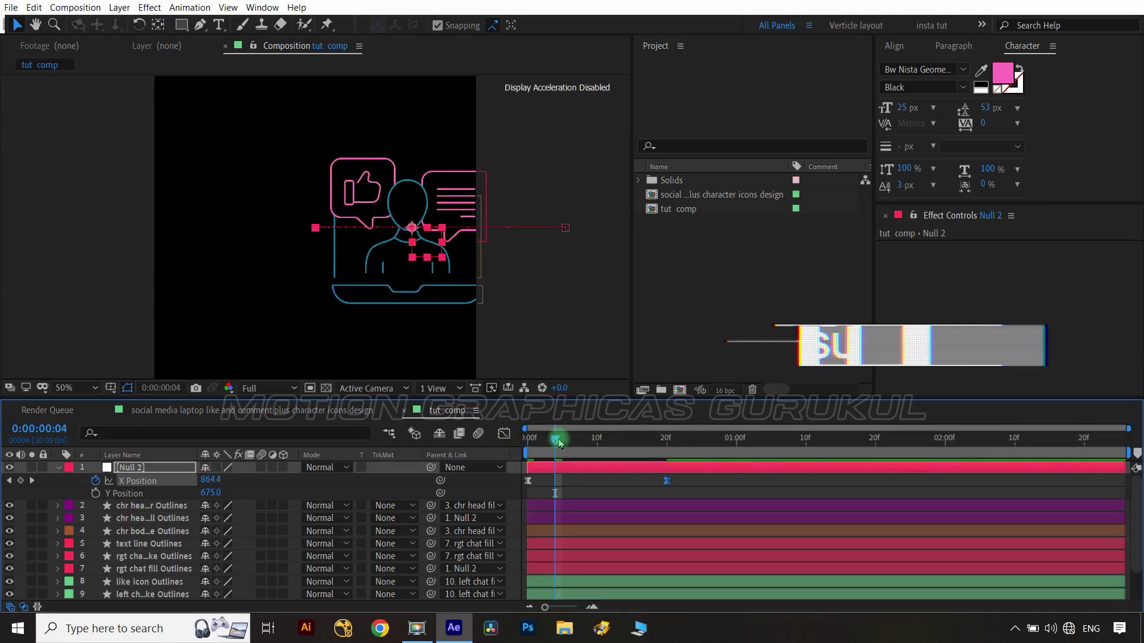
scroll(149, 548, "down", 1)
left_click(105, 581)
left_click(58, 581)
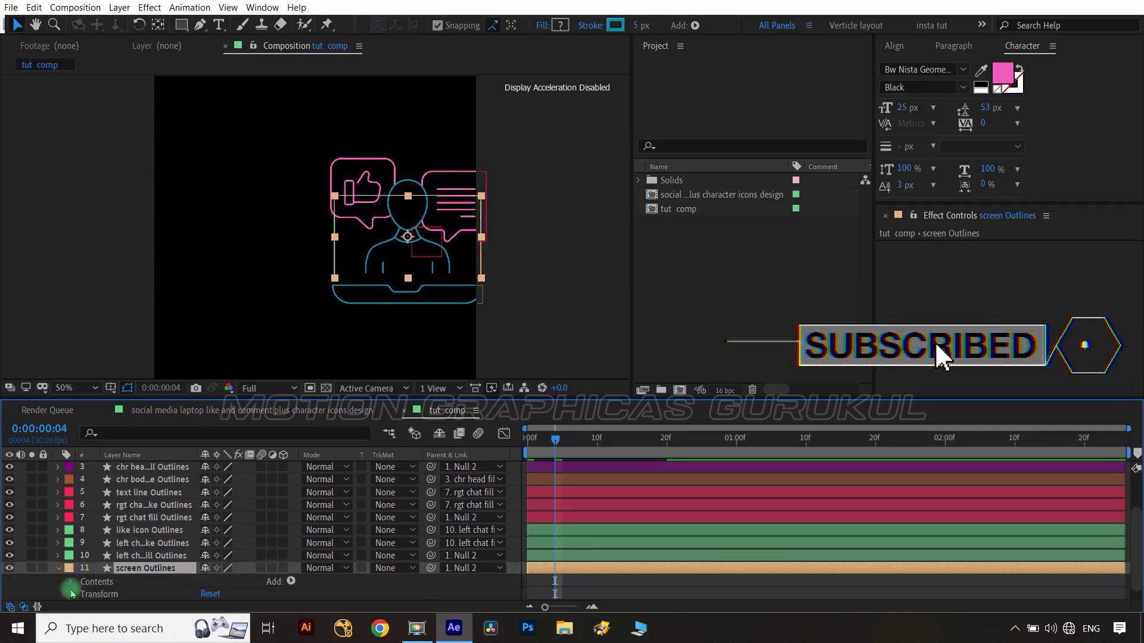
left_click(72, 583)
left_click(84, 593)
left_click(96, 569)
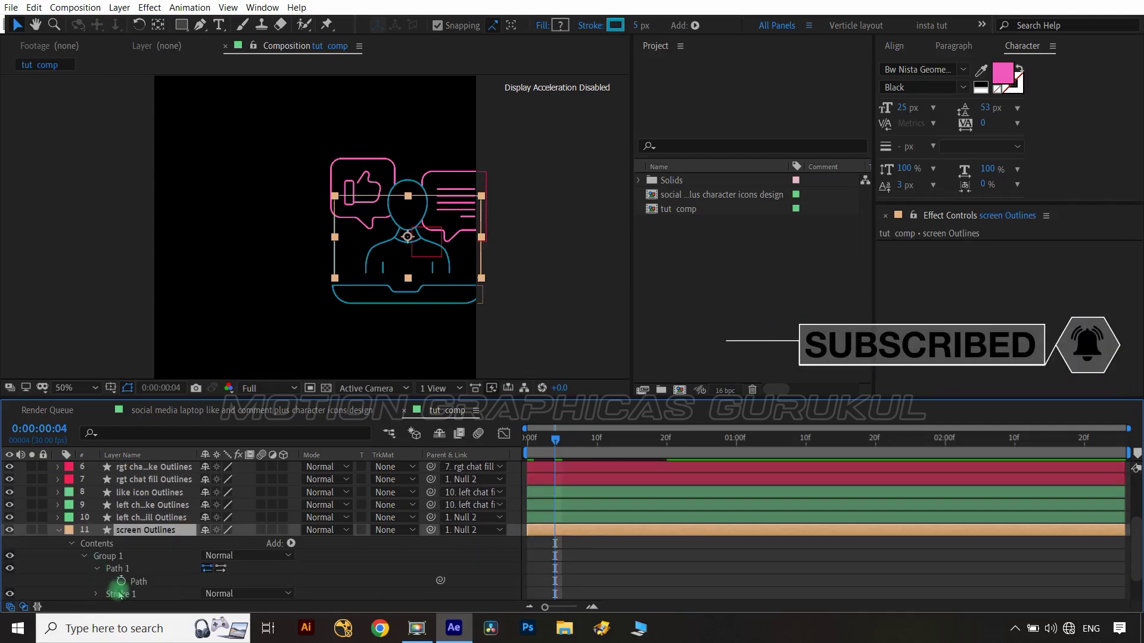
left_click(121, 582)
left_click(145, 531)
key("u")
Add a second screen Path keyframe at 0:00:01:04, and lower the screen's upper points to the laptop base at 0:00:00:04.
key("shift+Page_Down")
key("shift+Page_Down")
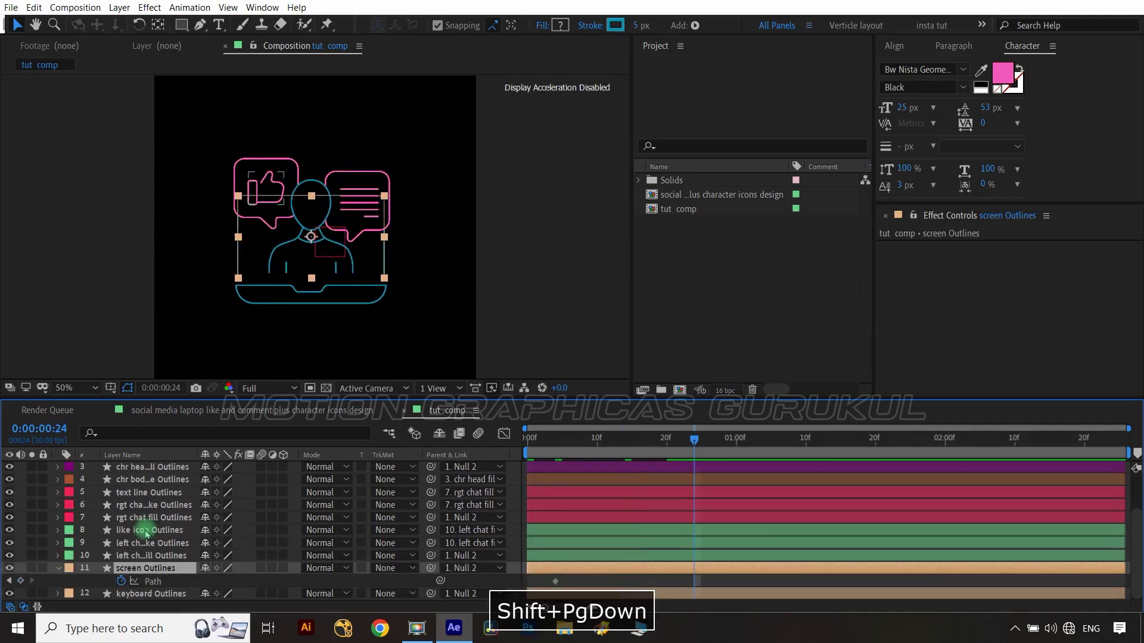
left_click(21, 581)
left_click(8, 581)
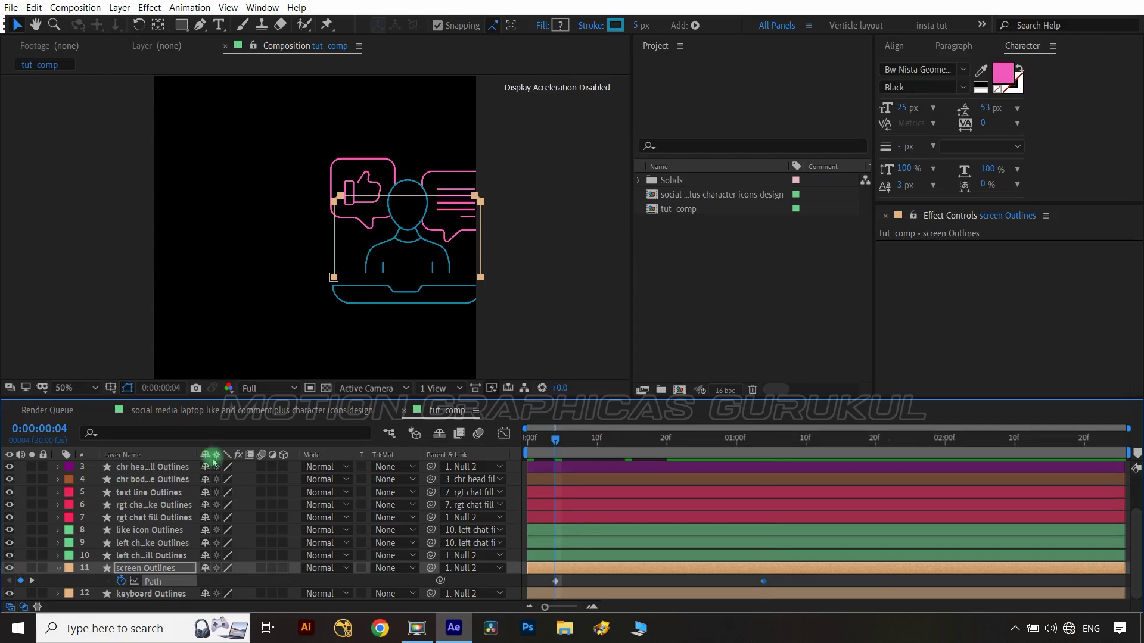
left_click_drag(283, 188, 504, 224)
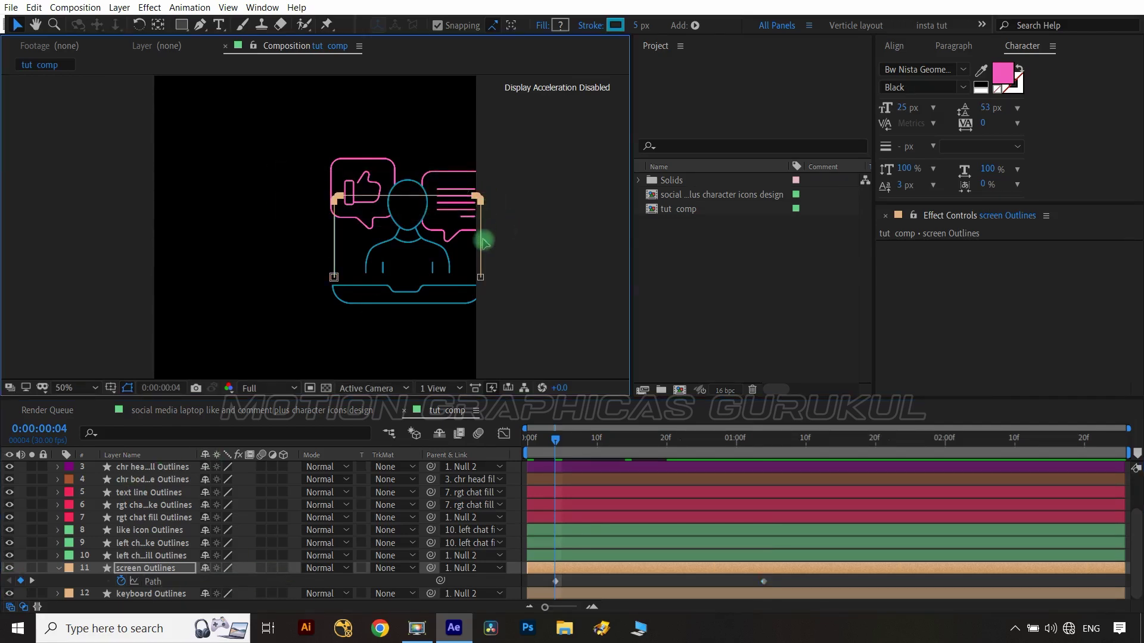
left_click(248, 494)
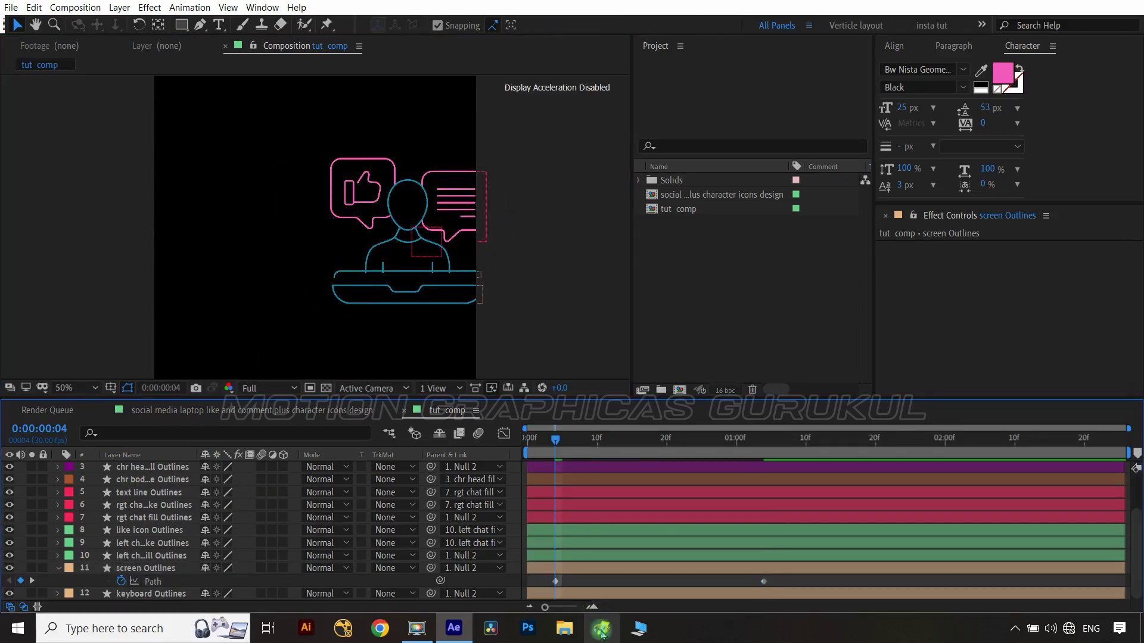
Apply Easy Ease to both screen Path keyframes and reshape the speed graph for a quick start and long slowdown.
left_click(554, 582)
left_click_drag(777, 588, 536, 576)
key("F9")
left_click(504, 434)
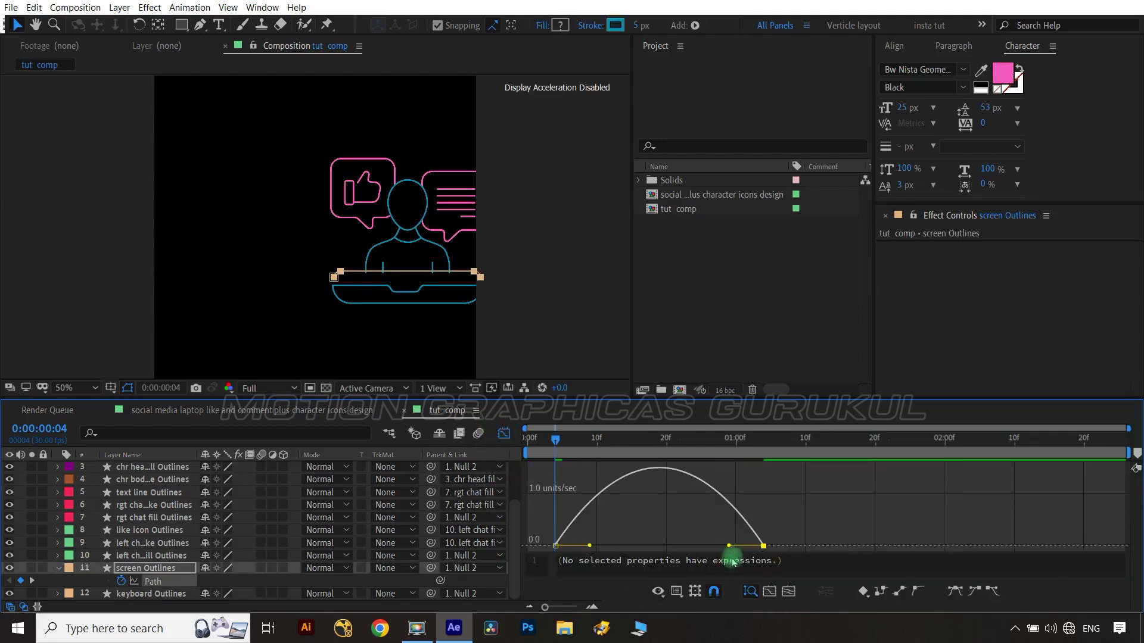
left_click_drag(732, 548, 690, 546)
left_click_drag(582, 544, 566, 547)
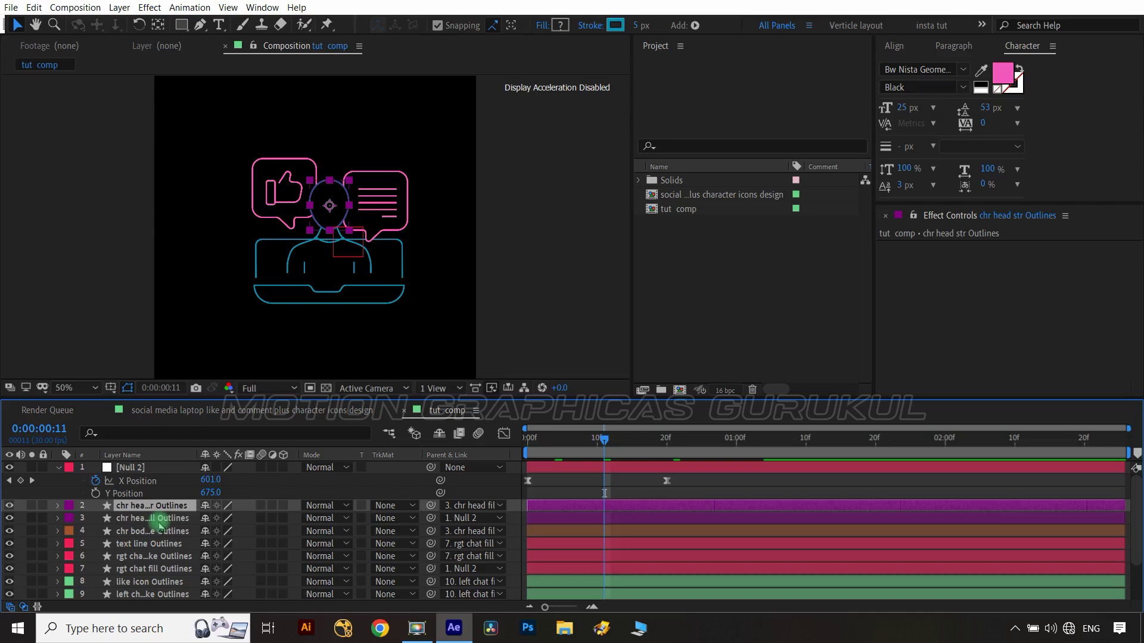
Separate the character head fill layer's Position into X and Y dimensions.
left_click(160, 525)
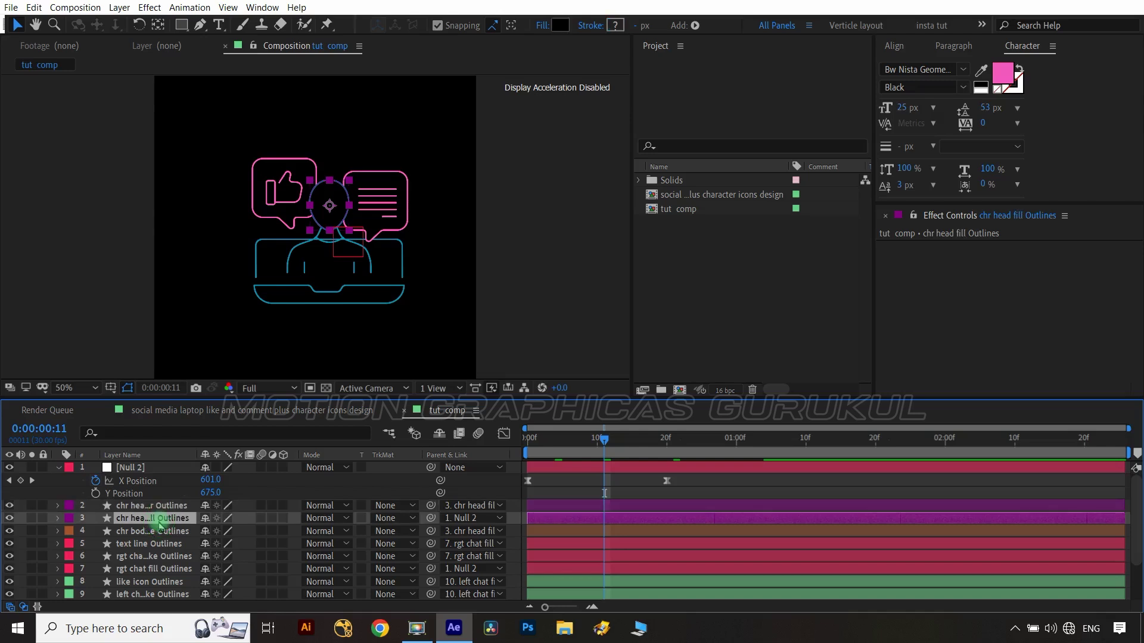
key("p")
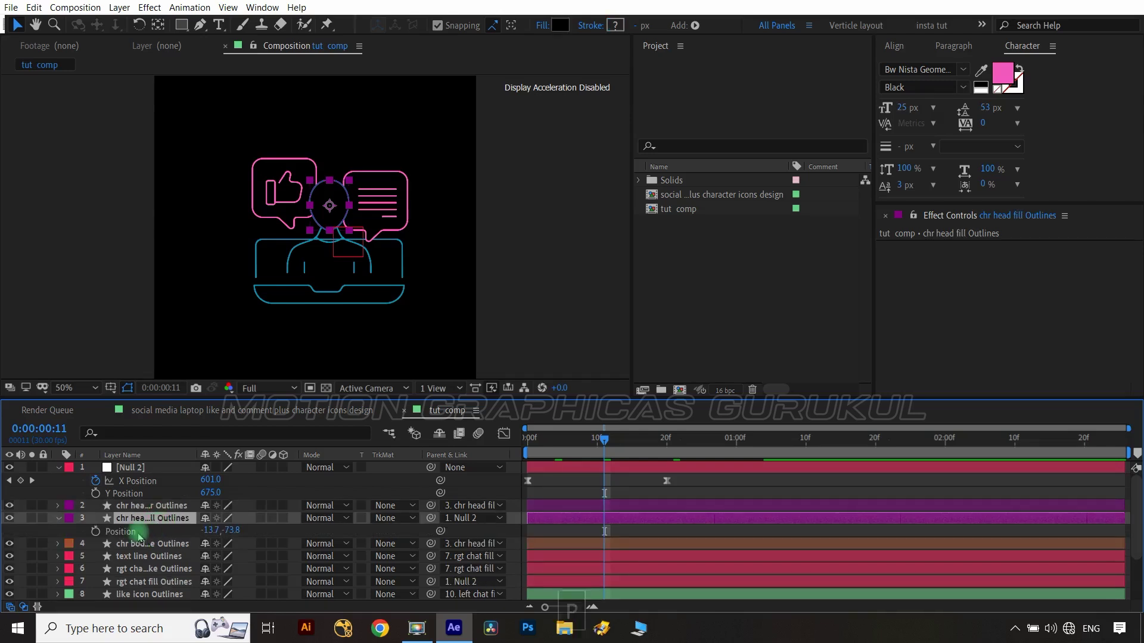
right_click(138, 533)
left_click(257, 401)
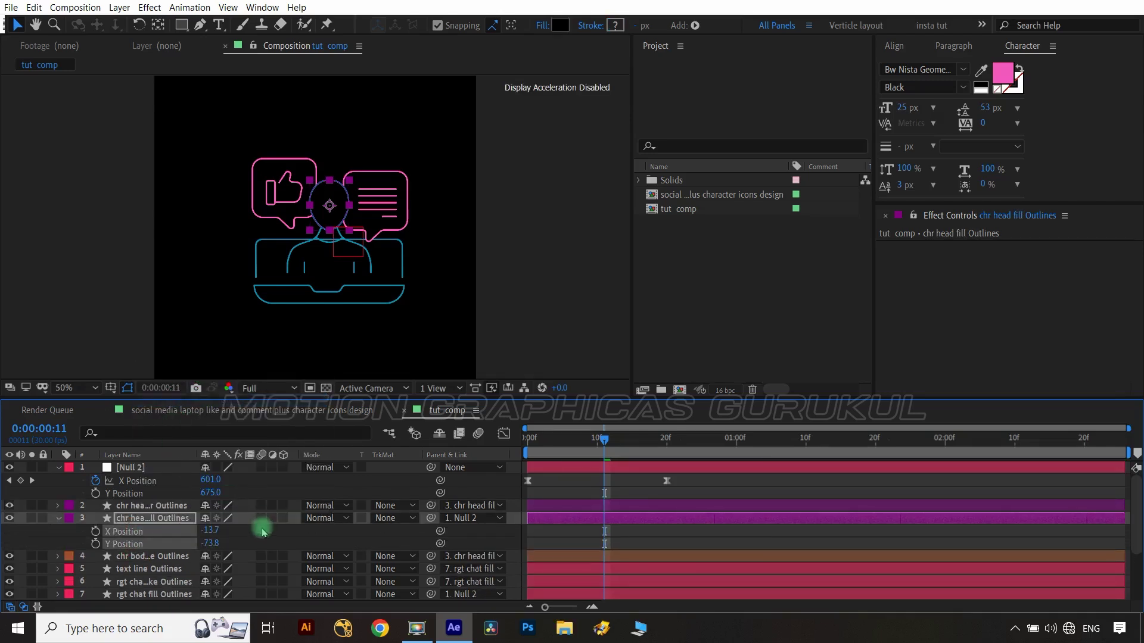
left_click(262, 532)
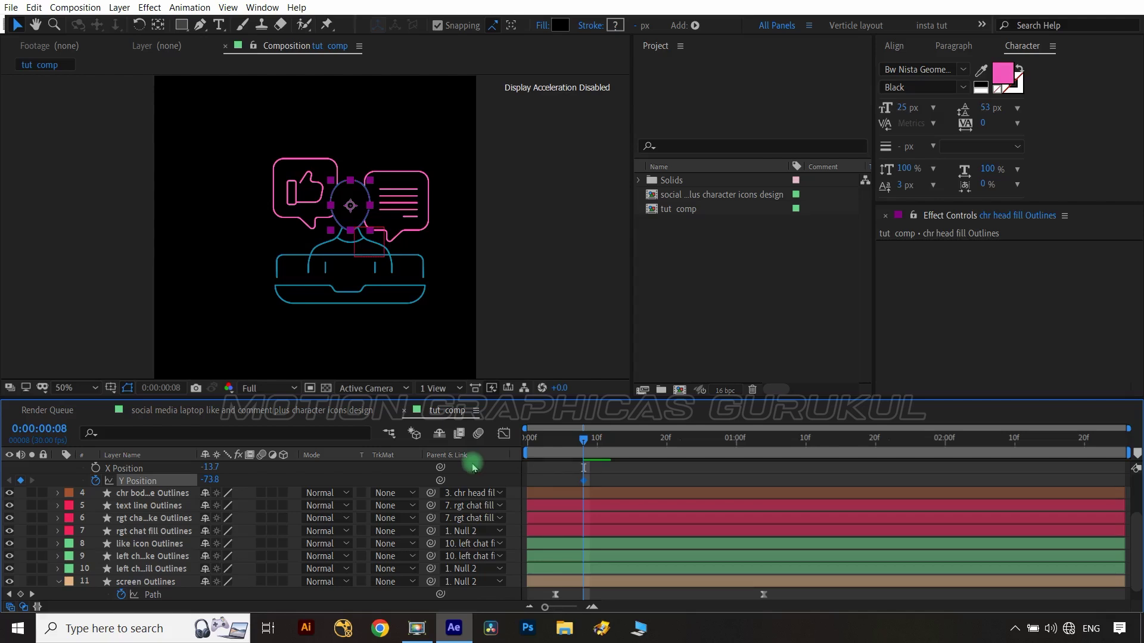
Keyframe the head fill's Y Position at 0:00:00:08 and 0:00:01:08, setting it to 91.2 at the earlier keyframe.
key("shift+Page_Down")
key("shift+Page_Down")
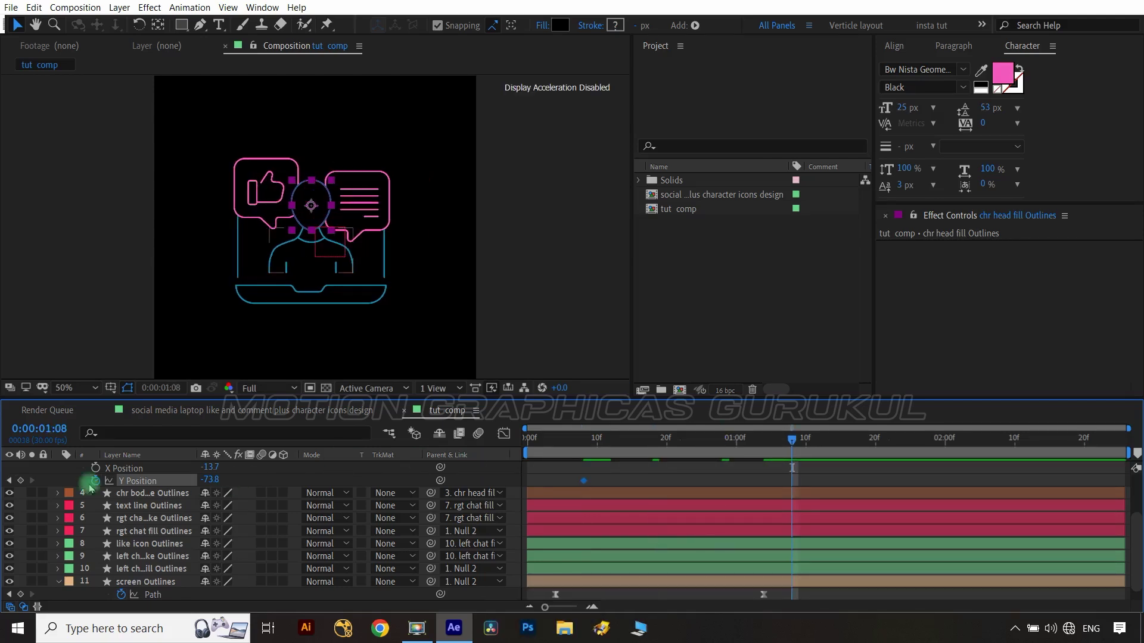
left_click(9, 480)
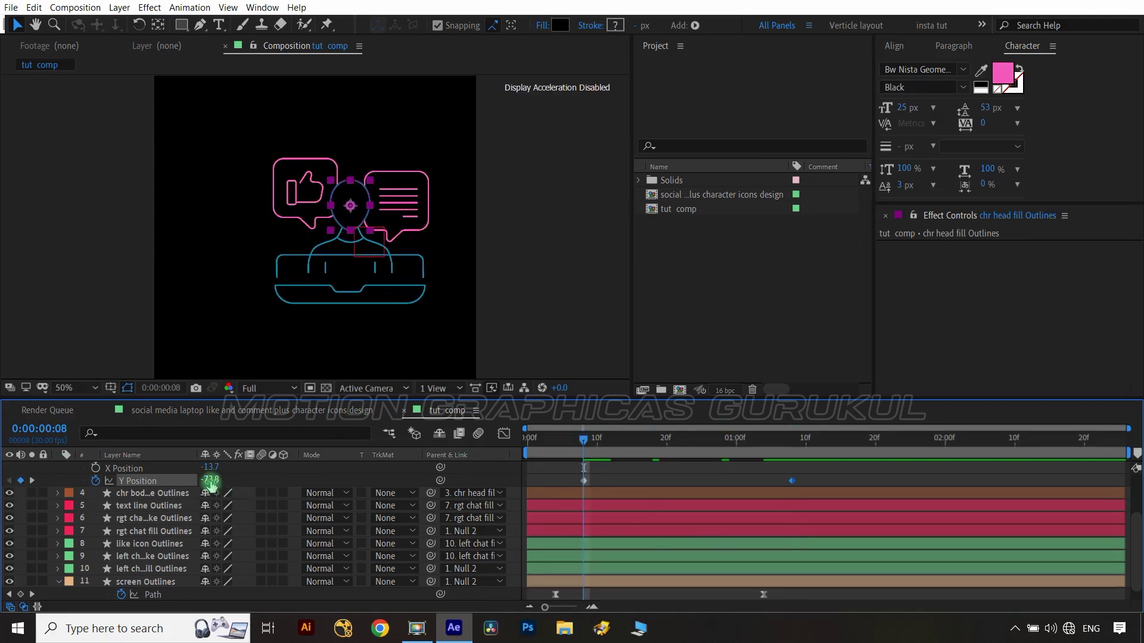
left_click_drag(211, 486, 319, 473)
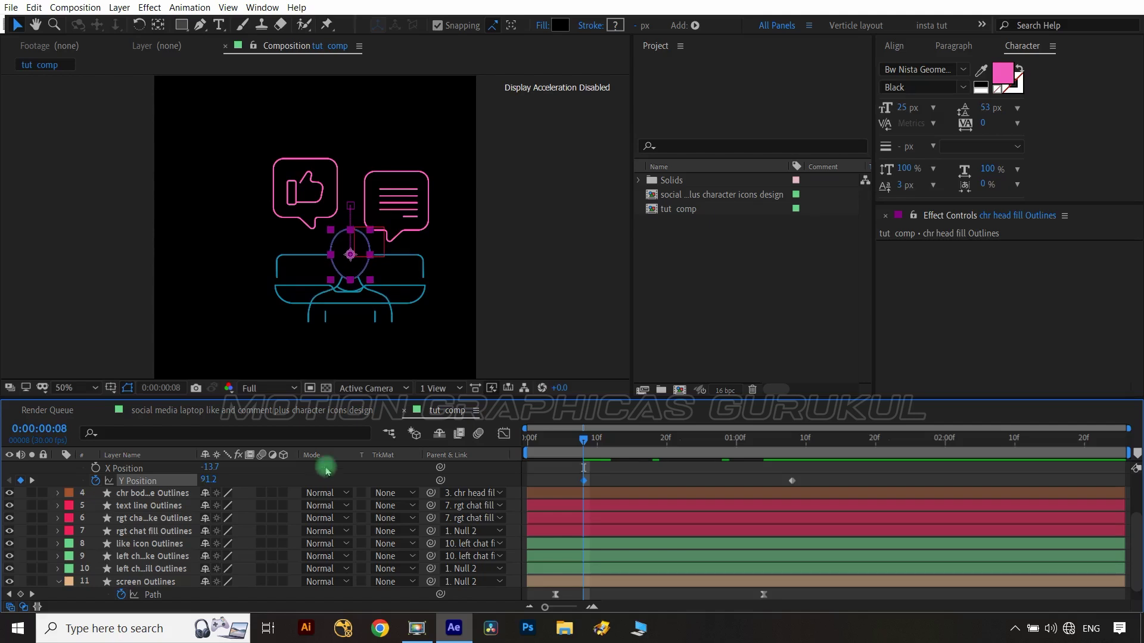
Apply Easy Ease to the head fill's Y Position keyframes and bend the value graph into a steep start with a long ease-out.
left_click(791, 458)
left_click_drag(825, 467, 551, 497)
key("F9")
left_click(504, 435)
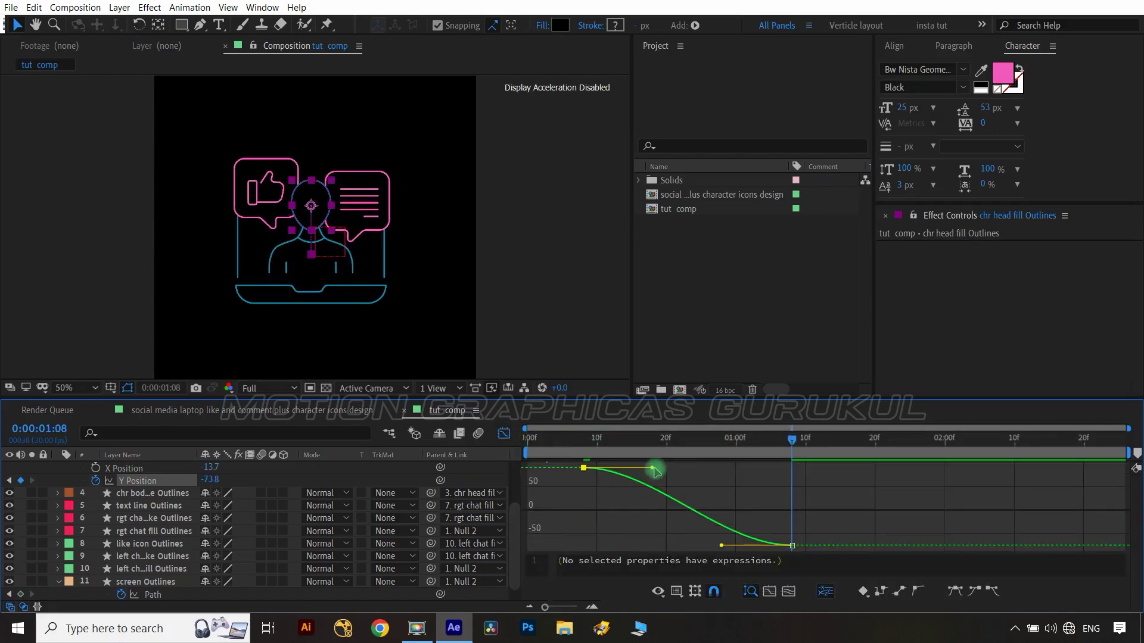
left_click_drag(722, 546, 675, 545)
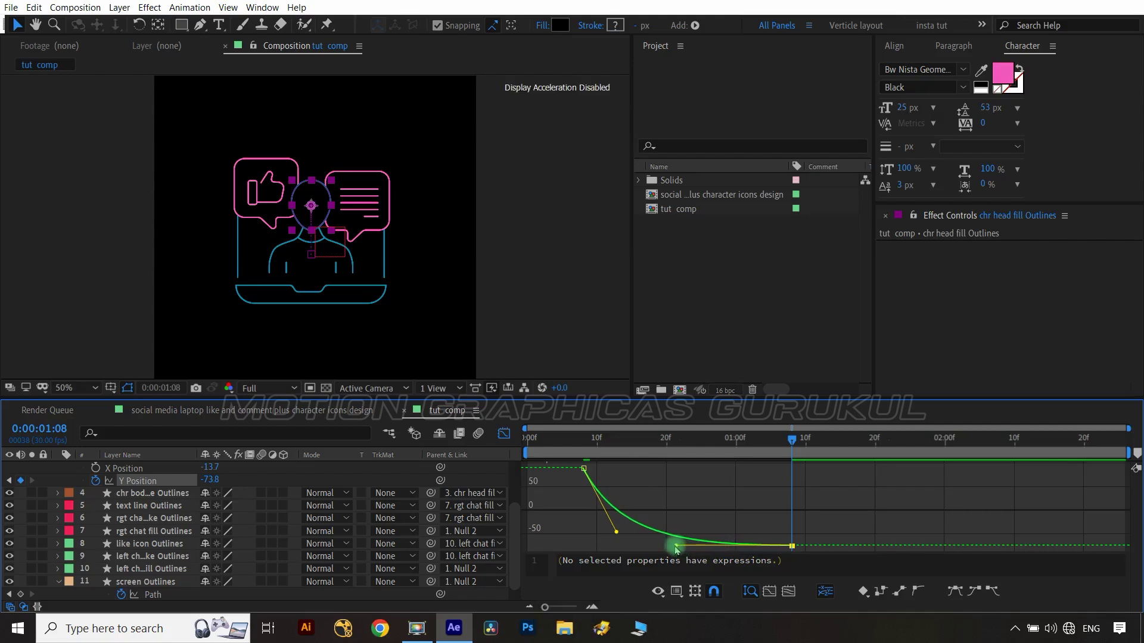
Draw a blue-filled rectangle without a stroke that covers the laptop base and the area below it.
left_click(394, 480)
left_click(181, 25)
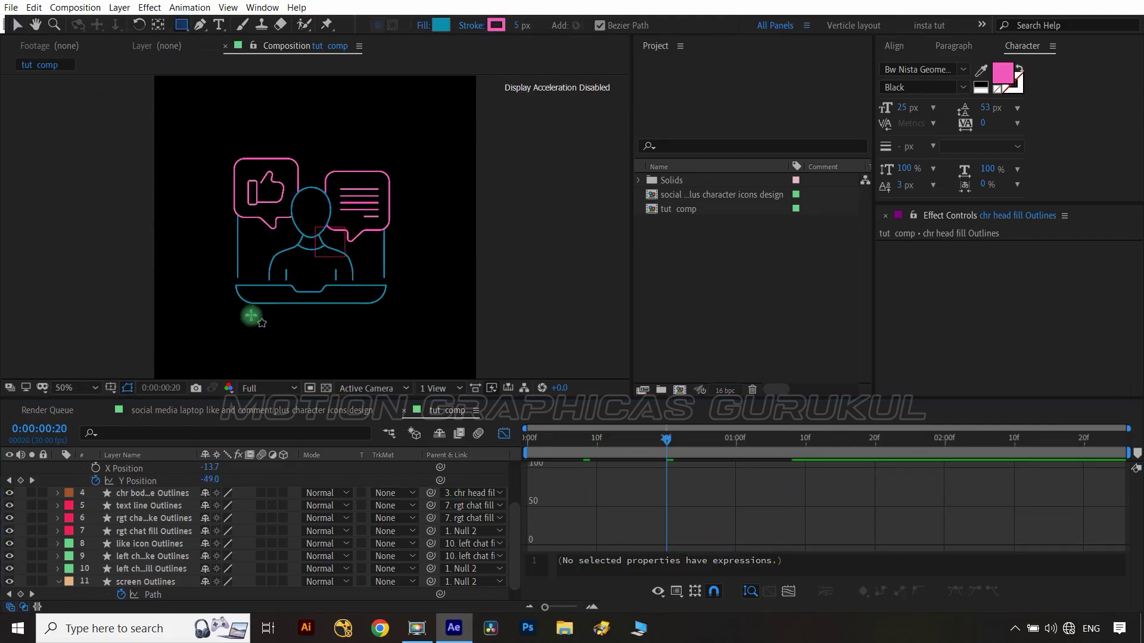
key("space")
mouse_move(251, 315)
left_mouse_down()
mouse_move(278, 238)
mouse_move(258, 205)
mouse_move(438, 325)
left_mouse_up()
left_click(767, 327)
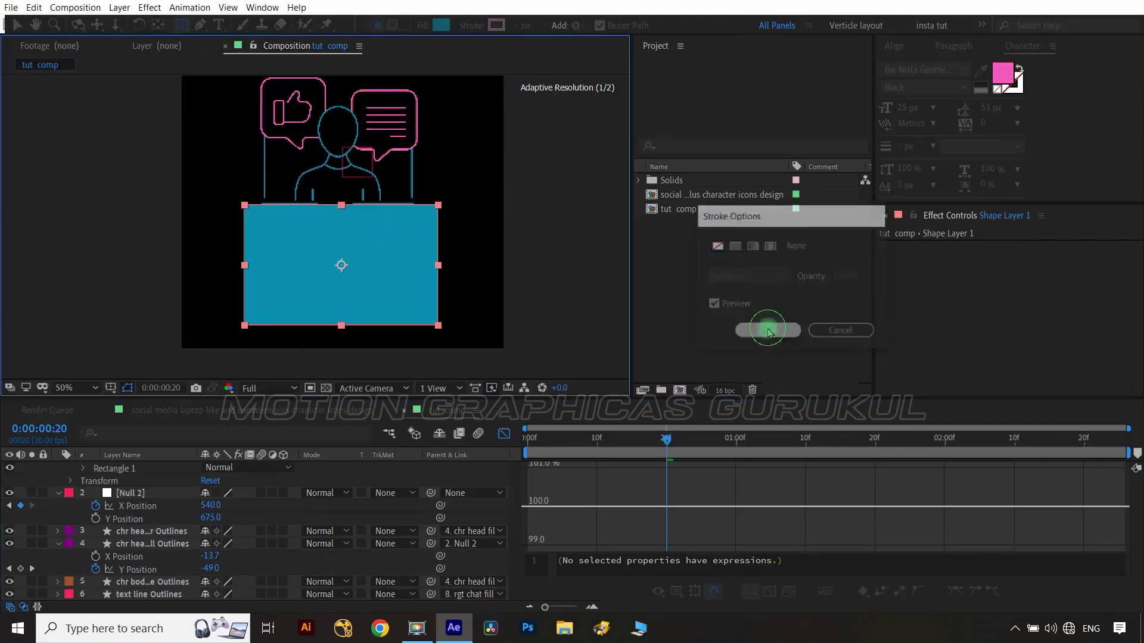
Rename the new rectangle shape layer as body matte.
scroll(102, 491, "up", 1)
left_click(142, 468)
key("Return")
type("body matte")
key("Return")
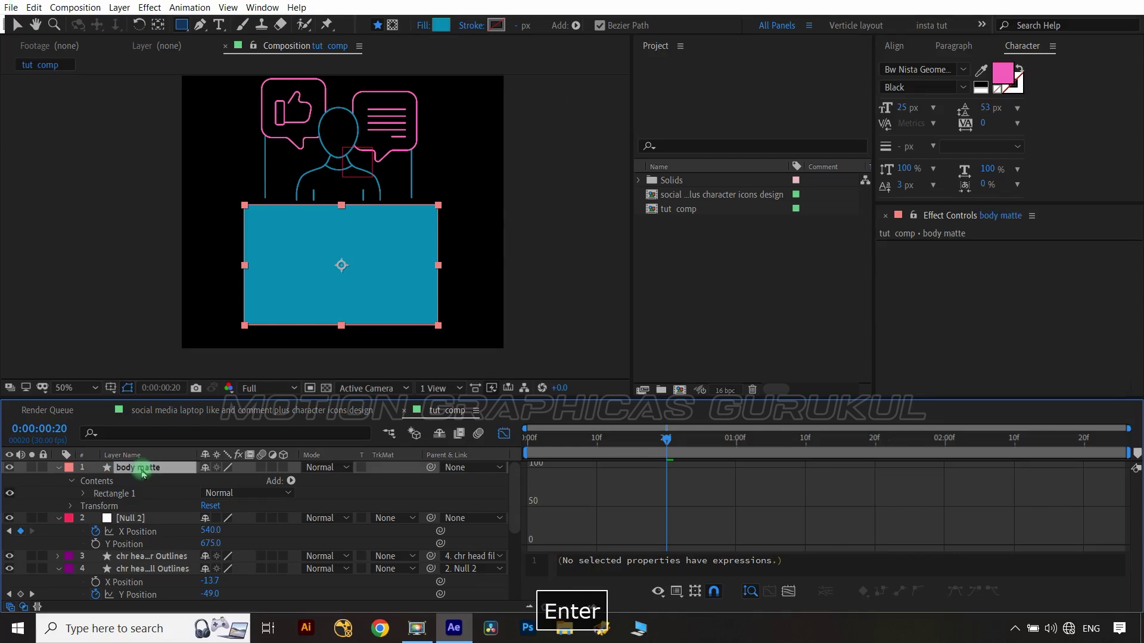
Apply Set Matte to the chr head fill layer, taking an inverted matte from body matte with Effects & Masks.
left_click(169, 533)
left_click(150, 7)
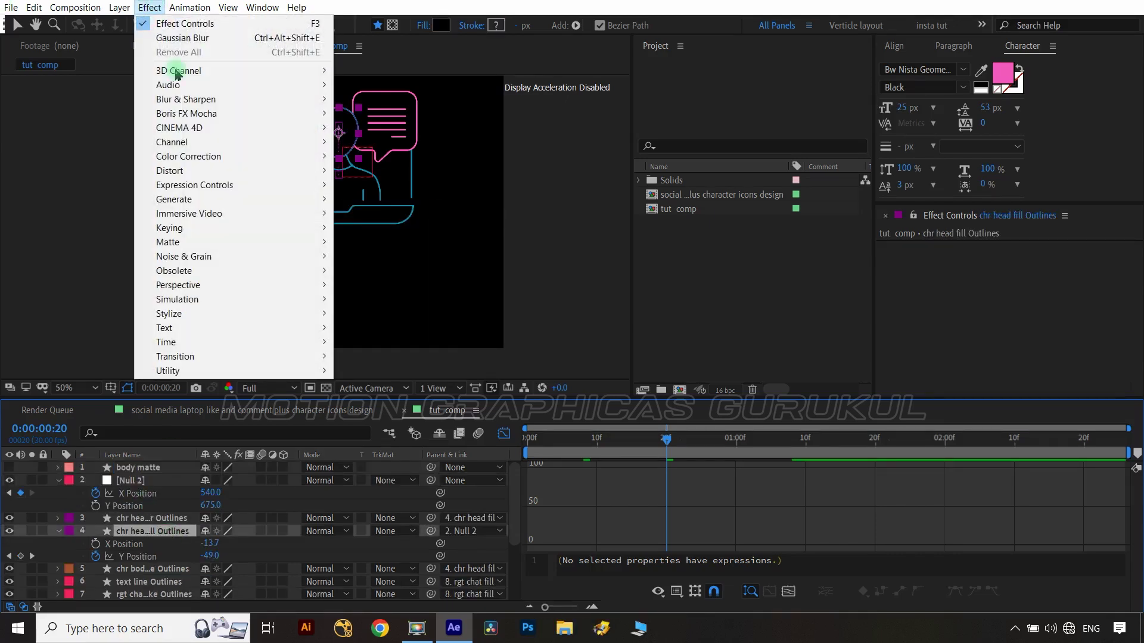
mouse_move(178, 142)
left_click(389, 285)
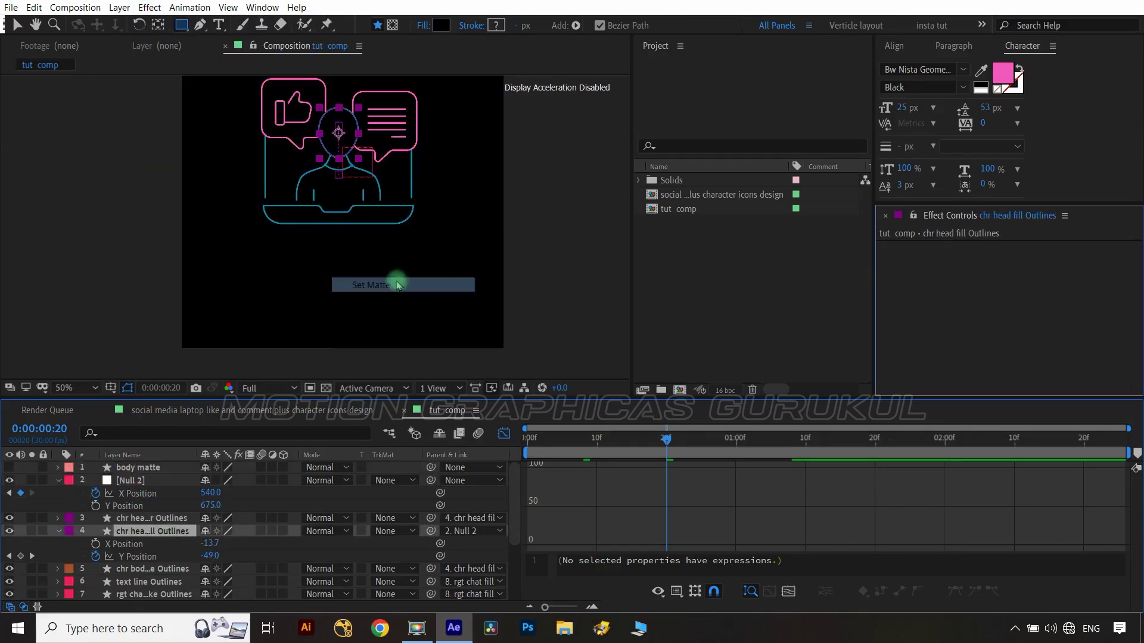
left_click(1049, 259)
left_click(1009, 290)
left_click(1099, 259)
left_click(1058, 303)
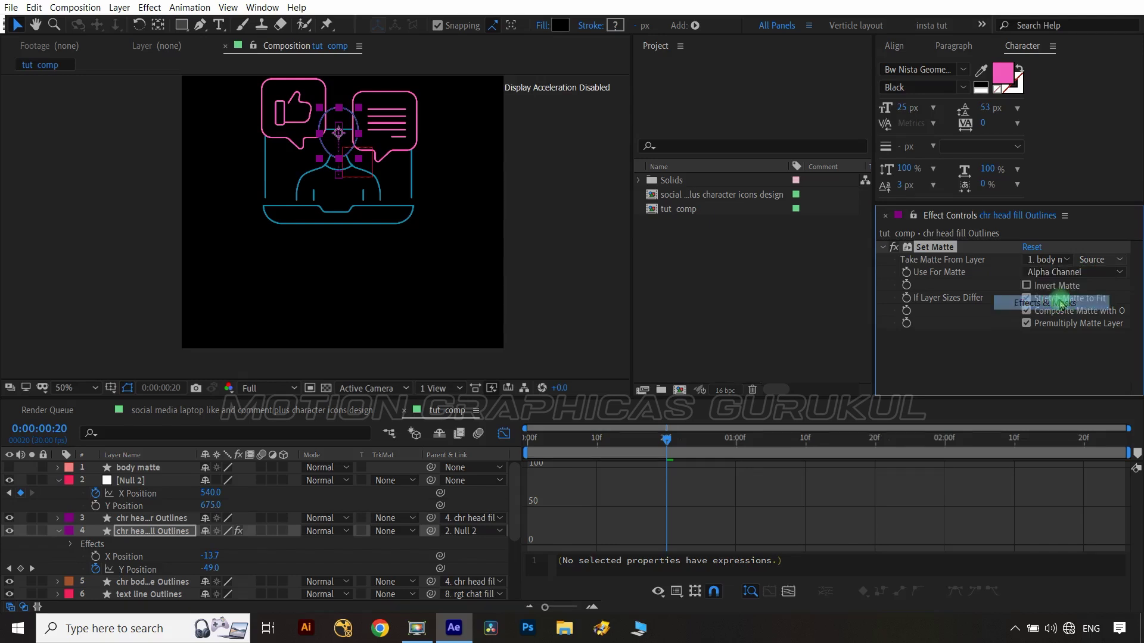
left_click(984, 343)
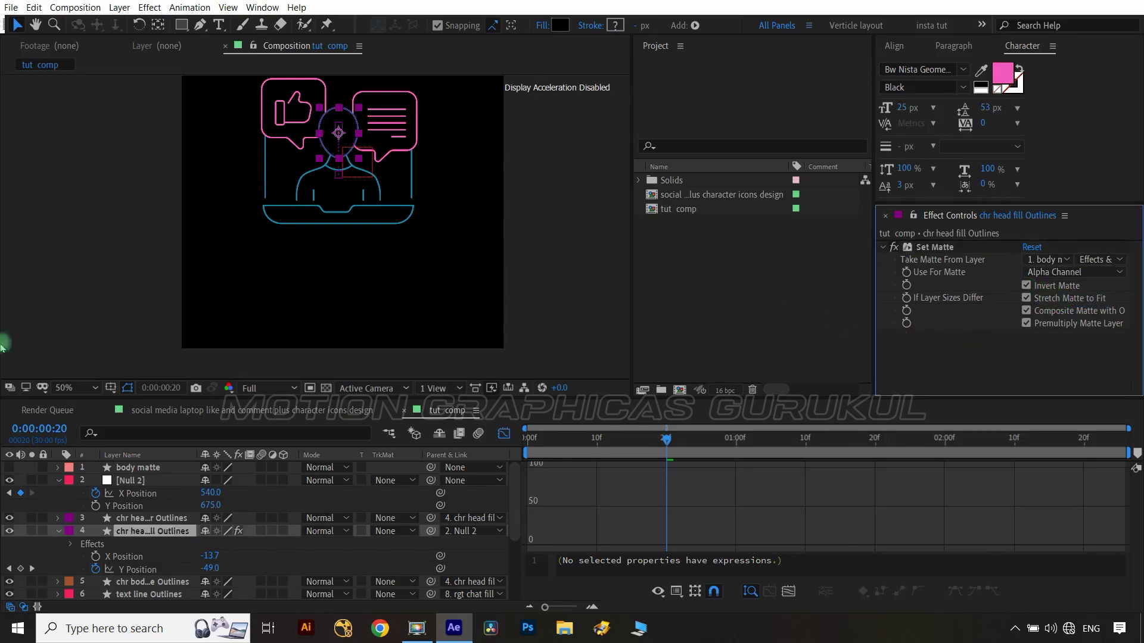
Copy the Set Matte effect from the head fill layer onto the chr head stroke layer and the chr body layer.
left_click(938, 247)
key("ctrl+c")
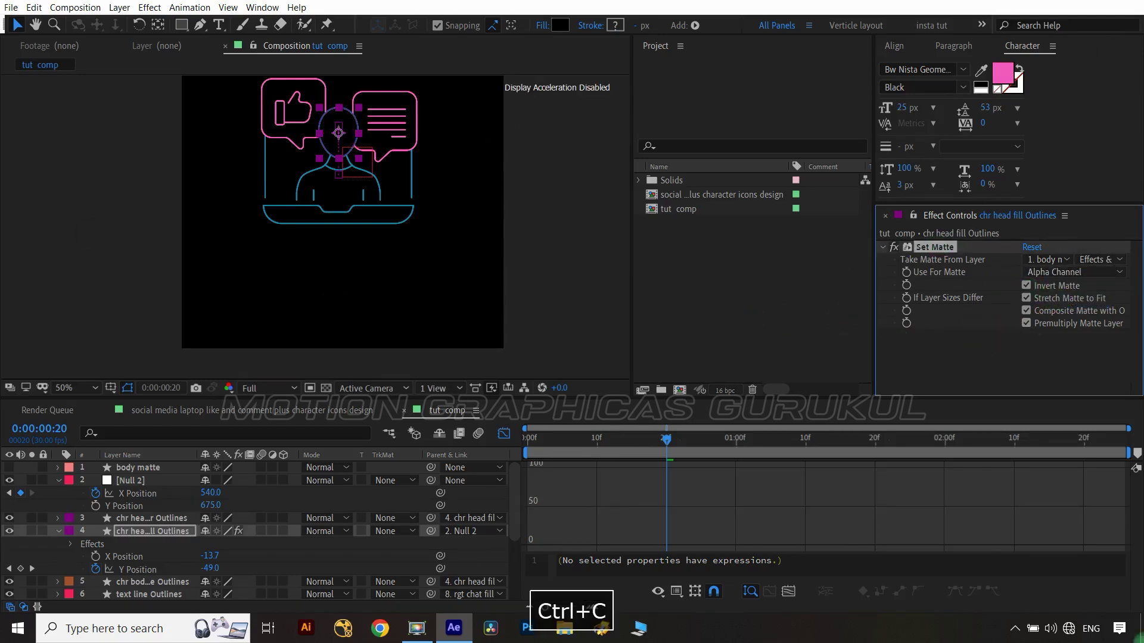
left_click(167, 518)
key("ctrl+v")
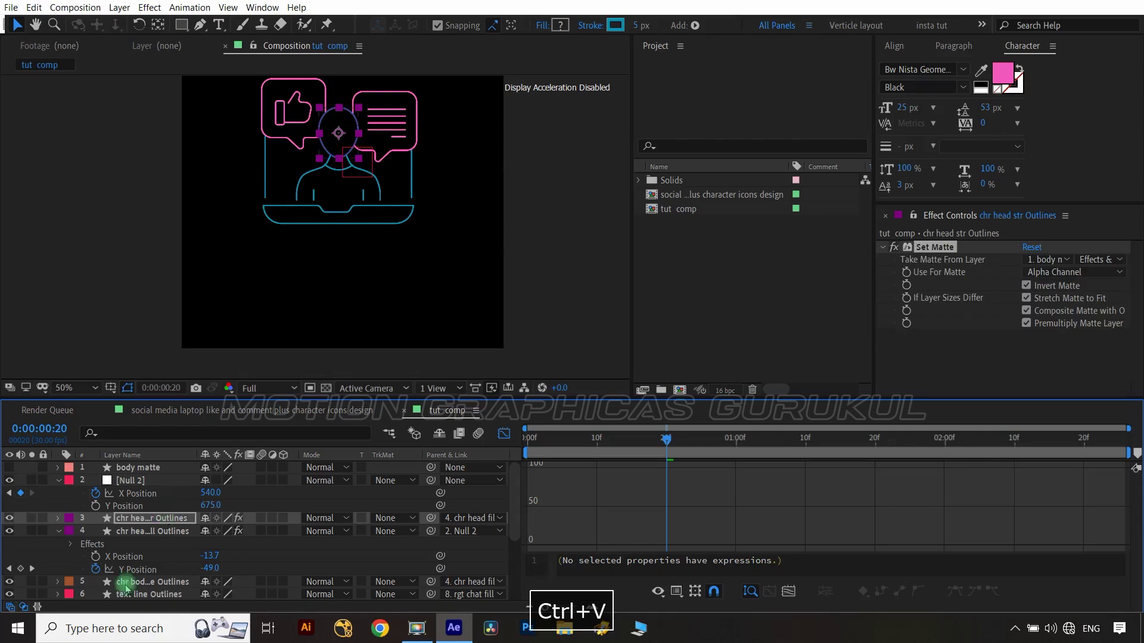
left_click(129, 582)
key("ctrl+v")
Parent the body matte layer to Null 2.
left_click(582, 319)
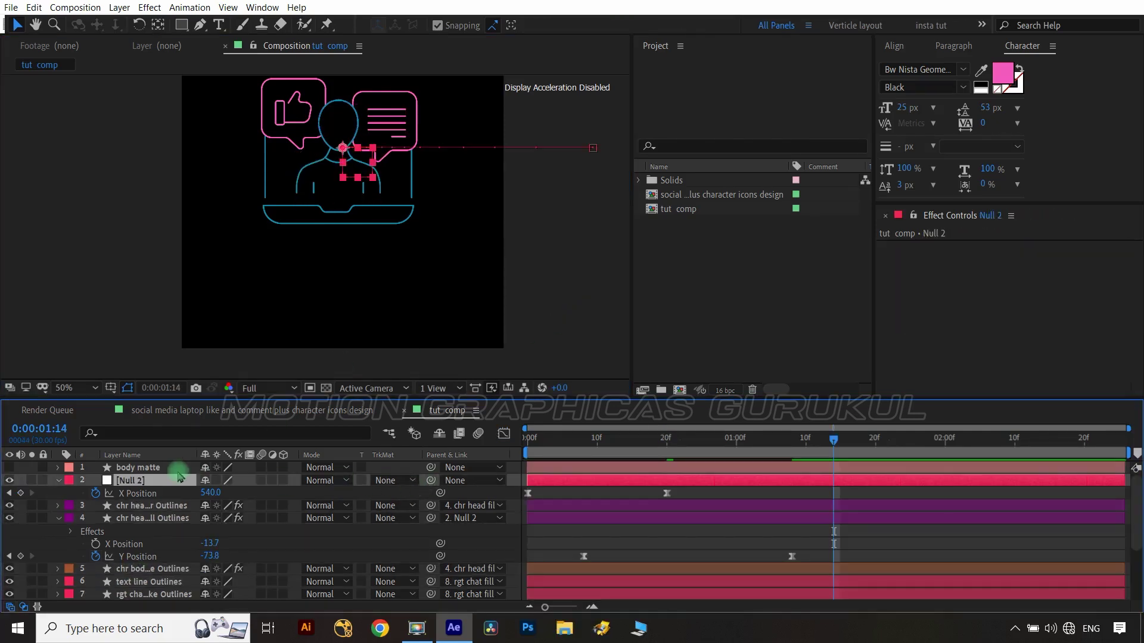
left_click(176, 469)
left_click_drag(418, 469, 176, 481)
Keyframe Null 2's Scale at 0:00:00:00 and set it to 80% at 0:00:01:20.
key("Home")
left_click(131, 480)
key("shift+s")
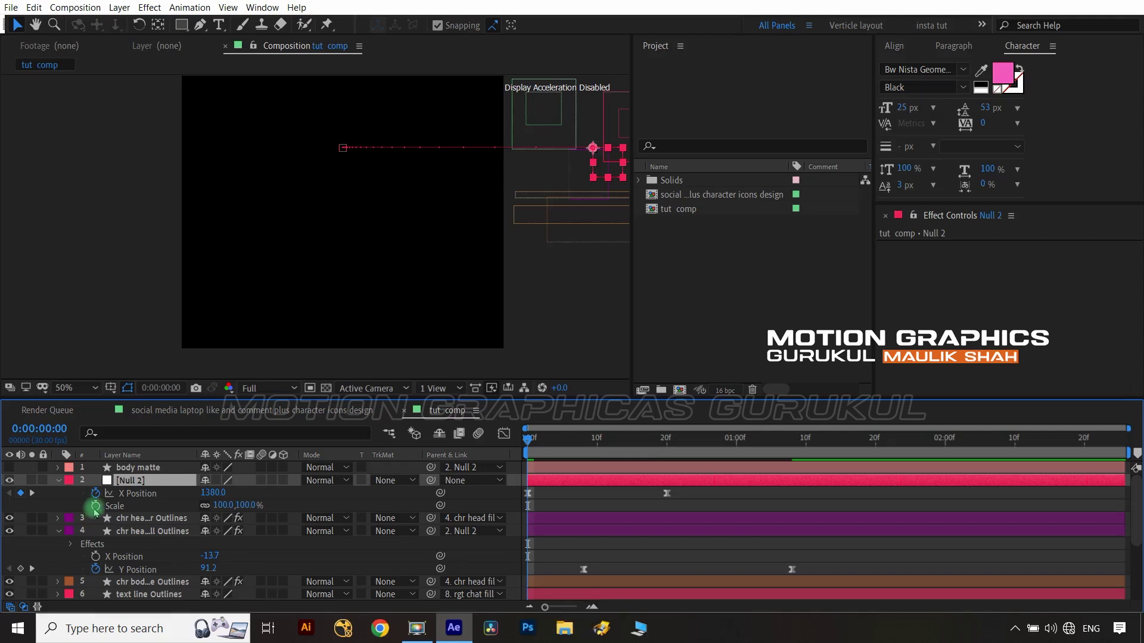
left_click(96, 506)
key("shift+Page_Down")
key("shift+Page_Down")
key("shift+Page_Down")
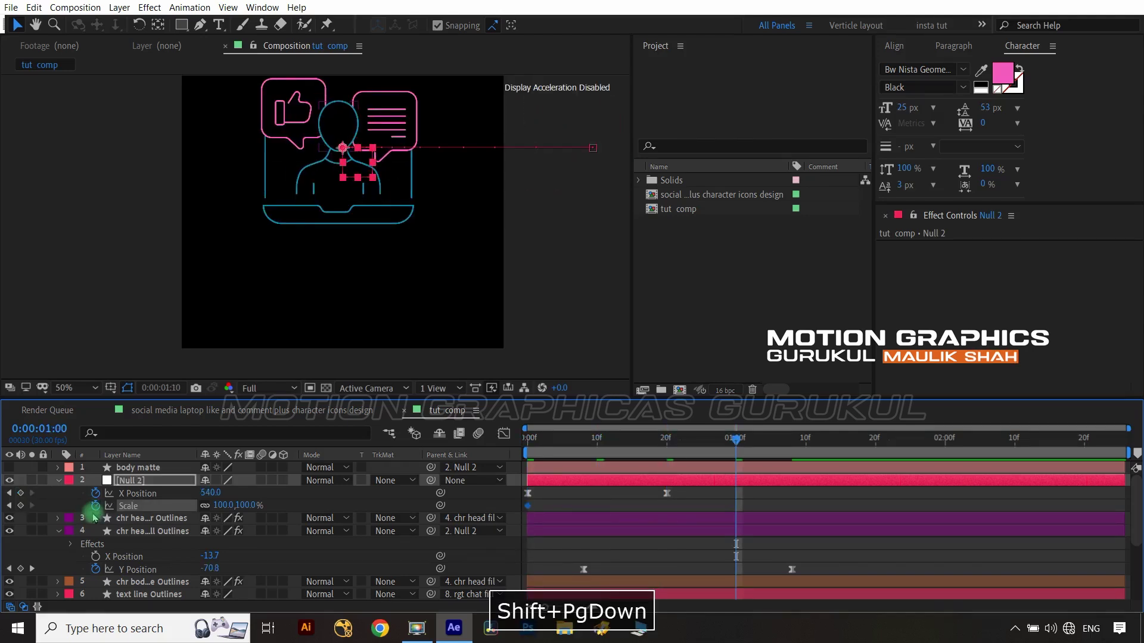
key("shift+Page_Down")
key("shift+Page_Down")
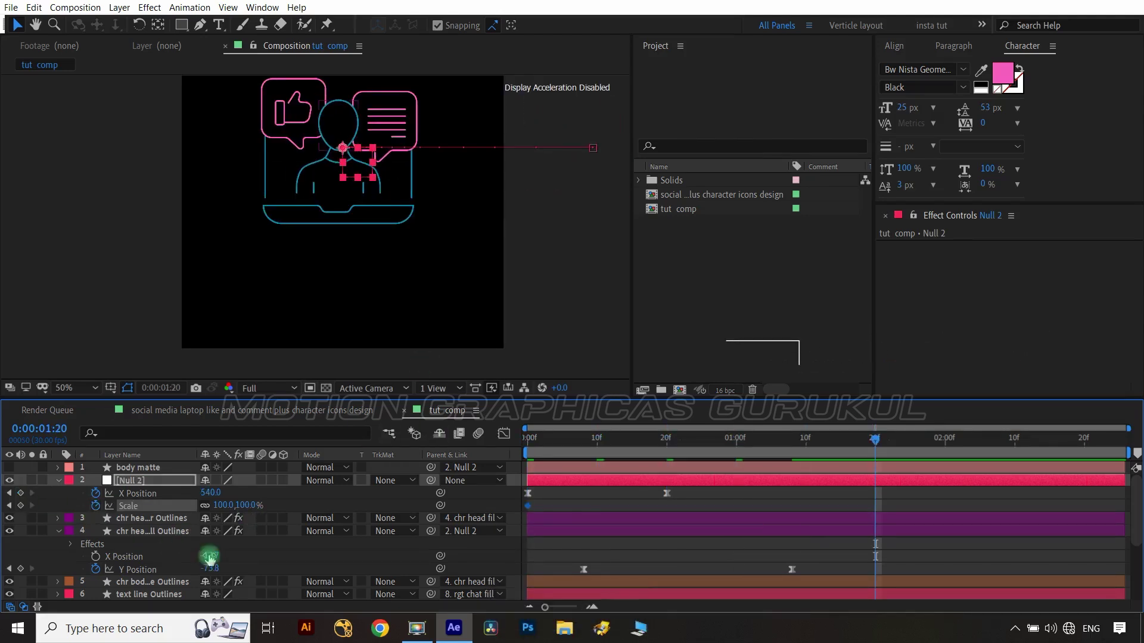
left_click(244, 505)
type("80")
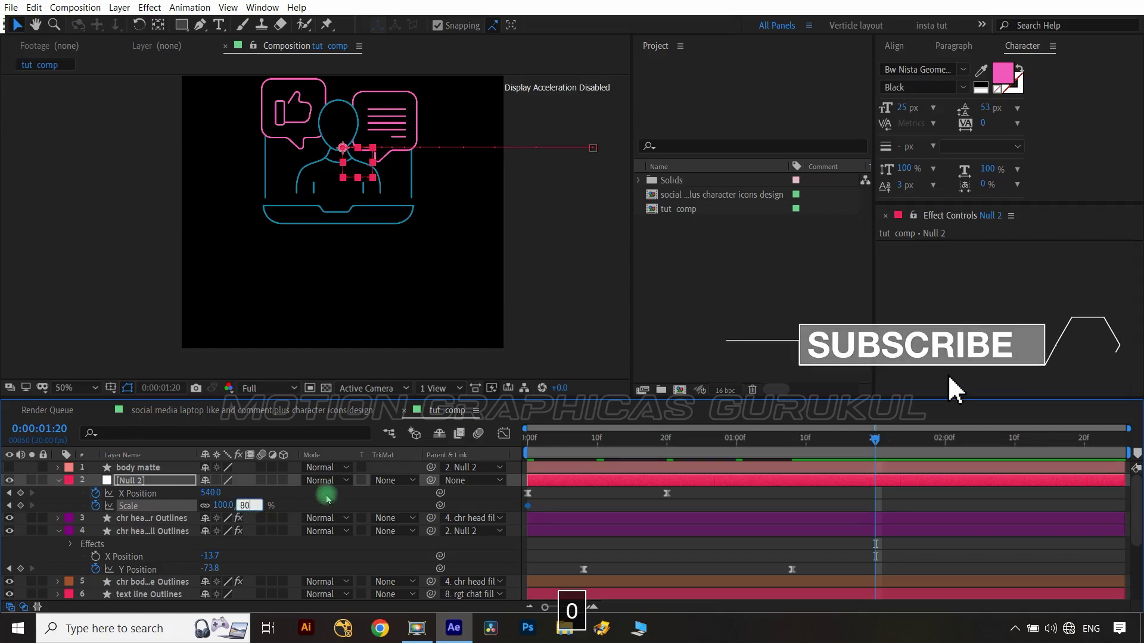
key("Return")
Apply Easy Ease to Null 2's Scale keyframes and bend the value graph into a steep start with a long ease-out.
left_click_drag(894, 500, 509, 533)
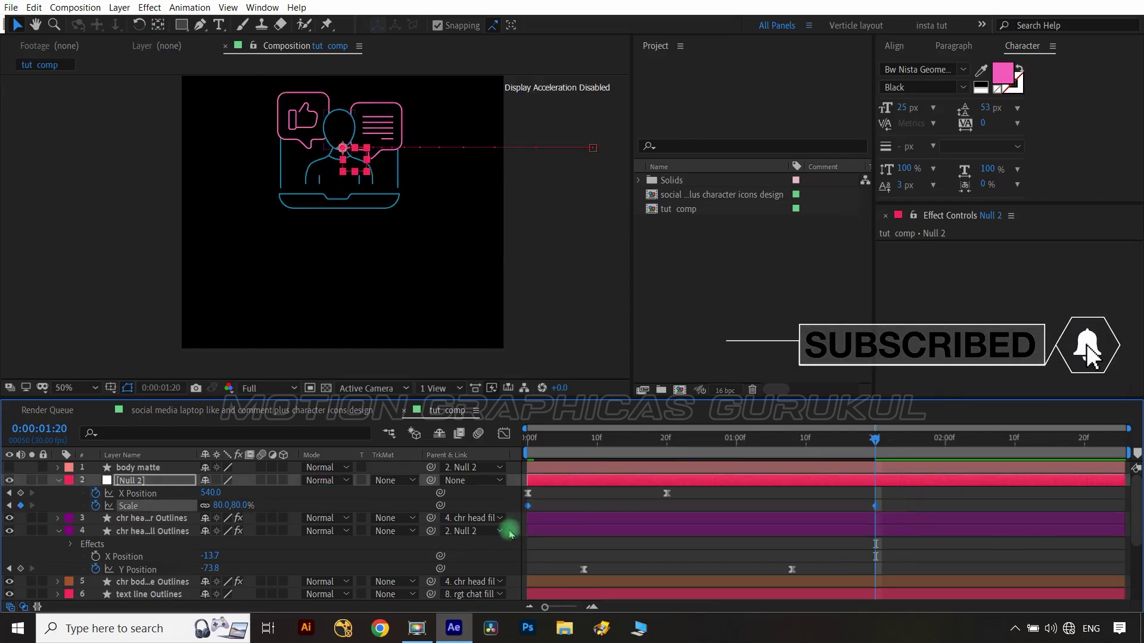
key("F9")
key("shift+F3")
left_click_drag(602, 539, 522, 462)
left_click(643, 471)
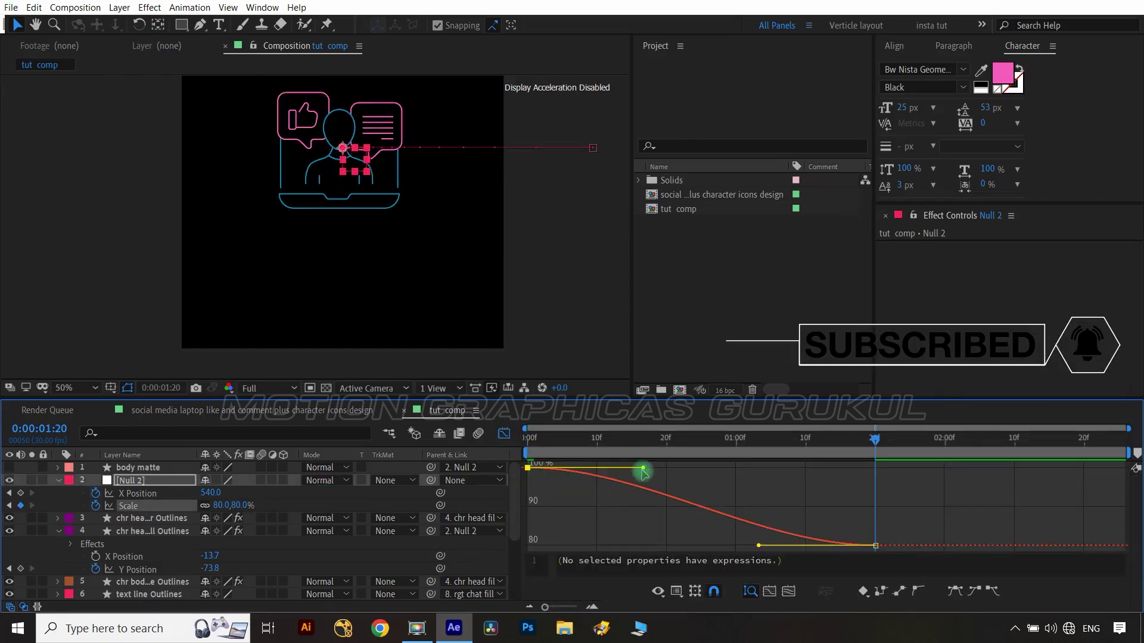
left_click_drag(644, 472, 607, 541)
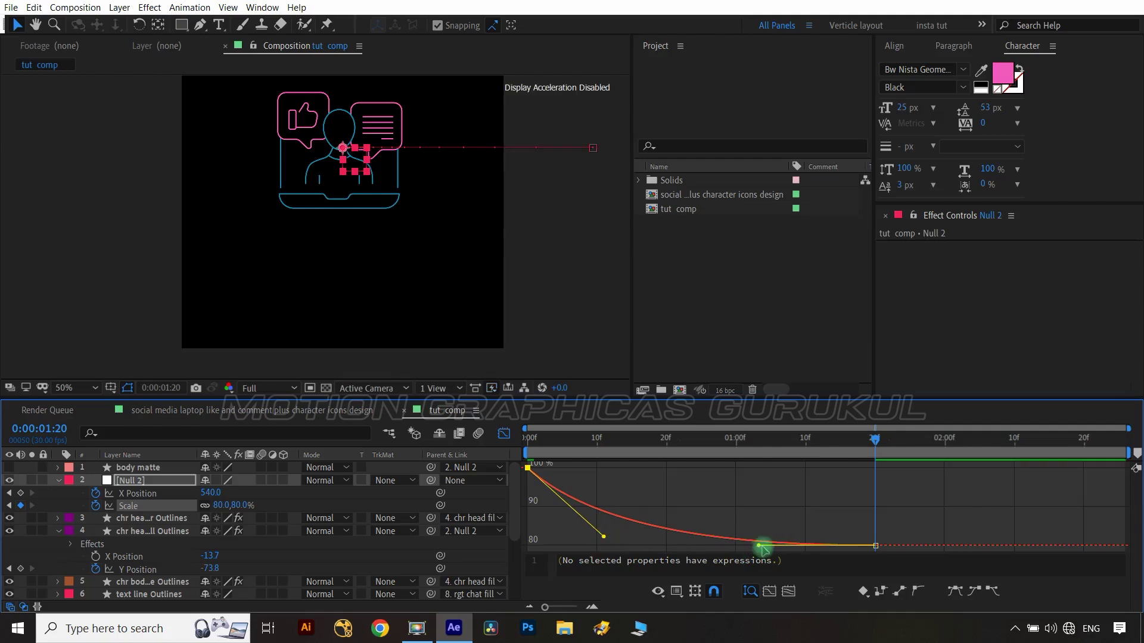
key("shift+F3")
Move the rgt chat fill layer's anchor point onto the middle of the character's chest.
left_click(146, 557)
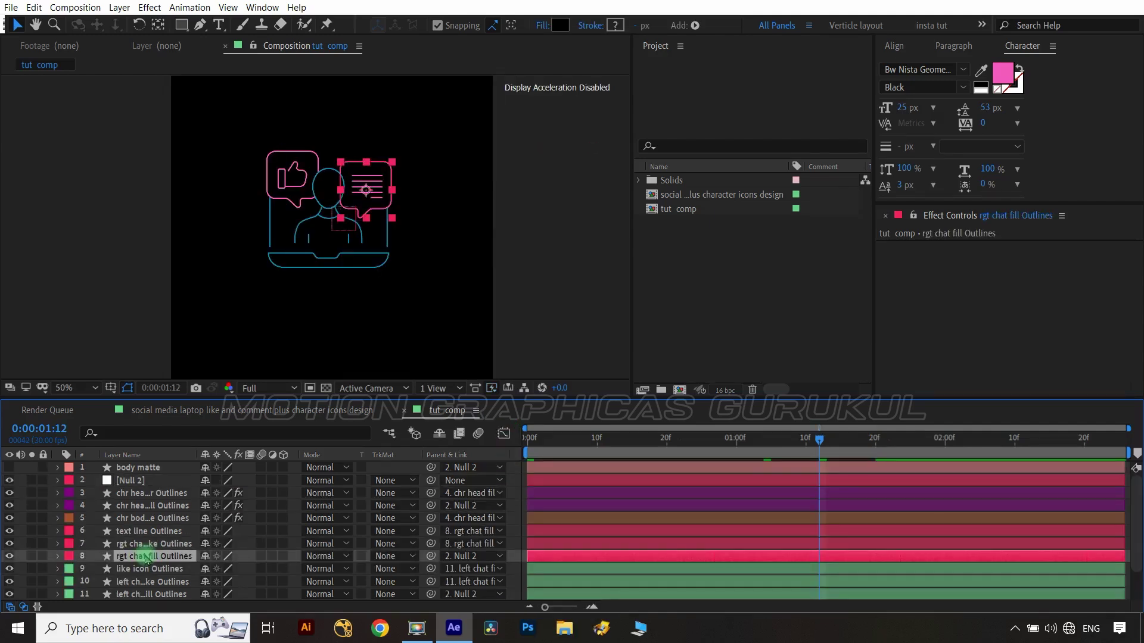
key("y")
left_click_drag(366, 189, 342, 242)
key("period")
Keyframe the rgt chat fill layer's Scale at 0:00:00:11 and 0:00:01:01.
left_click(158, 554)
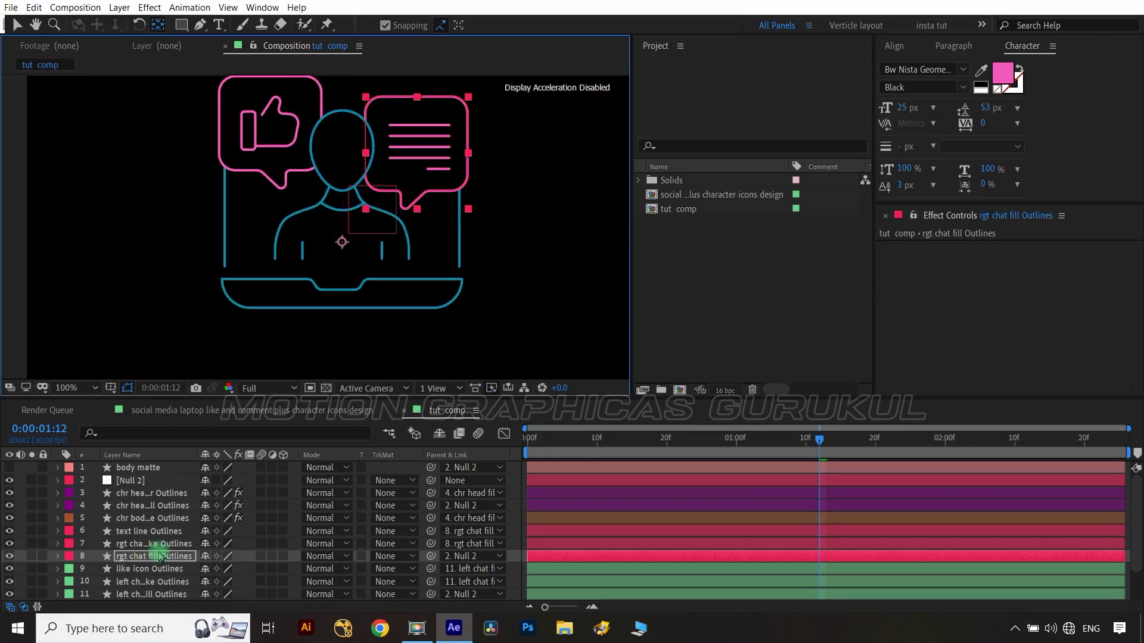
key("s")
left_click_drag(780, 464, 603, 456)
left_click(142, 558)
left_click(95, 569)
key("shift+Page_Down")
key("shift+Page_Down")
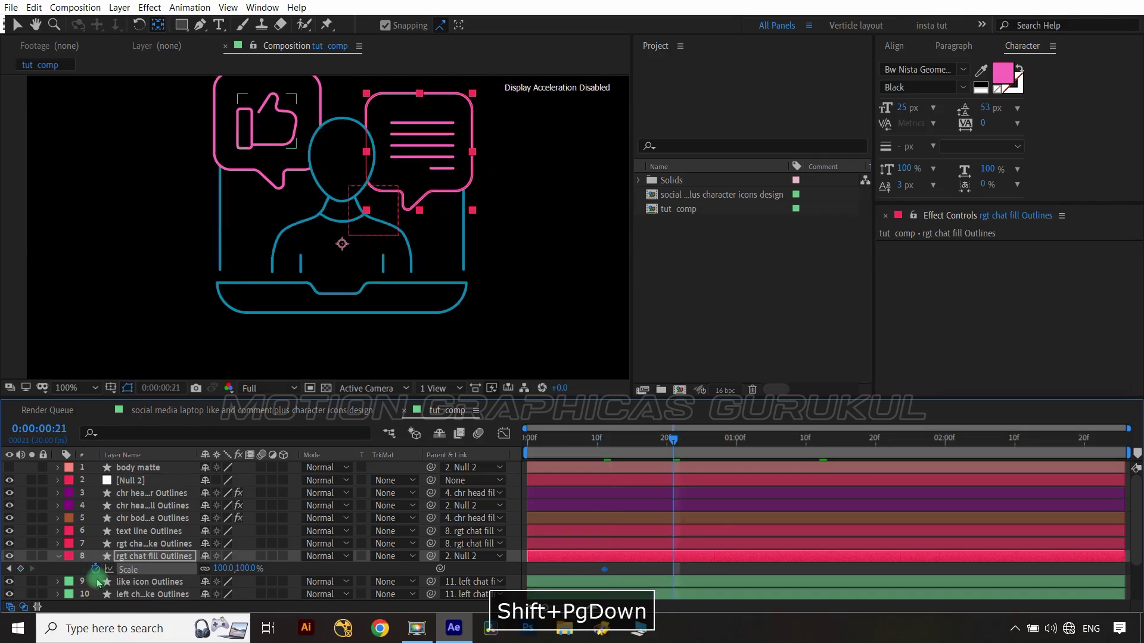
left_click(10, 569)
Add Rotation keyframes to the rgt chat fill layer at 0:00:00:11, 0:00:00:21 and 0:00:00:28.
key("shift+r")
left_click(95, 583)
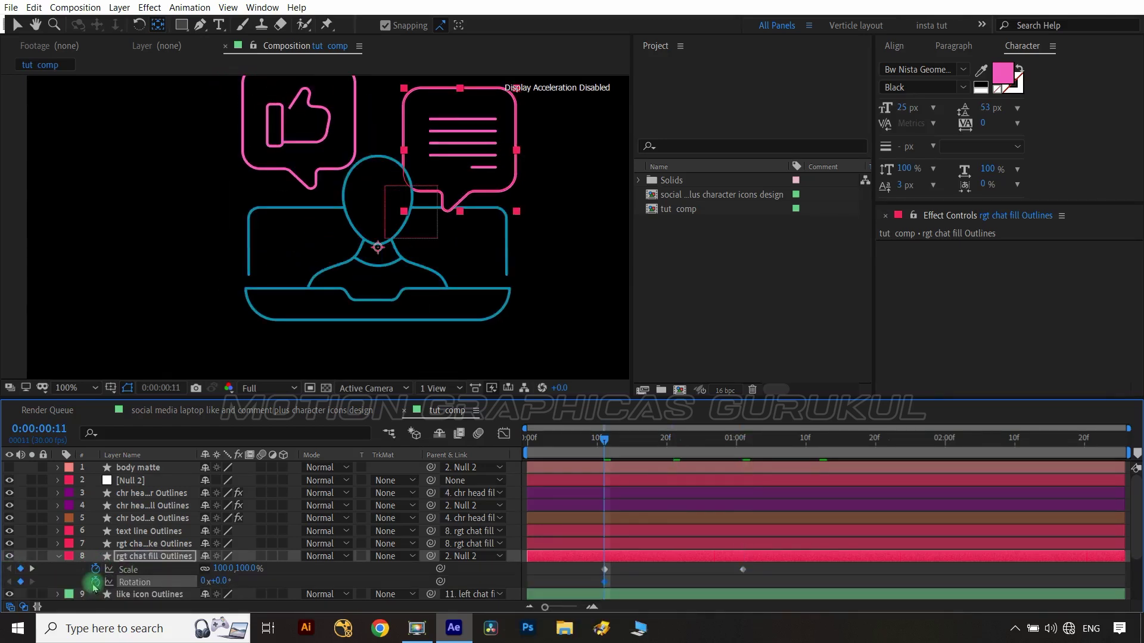
key("shift+Page_Down")
left_click(20, 582)
key("shift+Page_Down")
key("ctrl+Left")
key("ctrl+Left")
key("ctrl+Left")
left_click(21, 582)
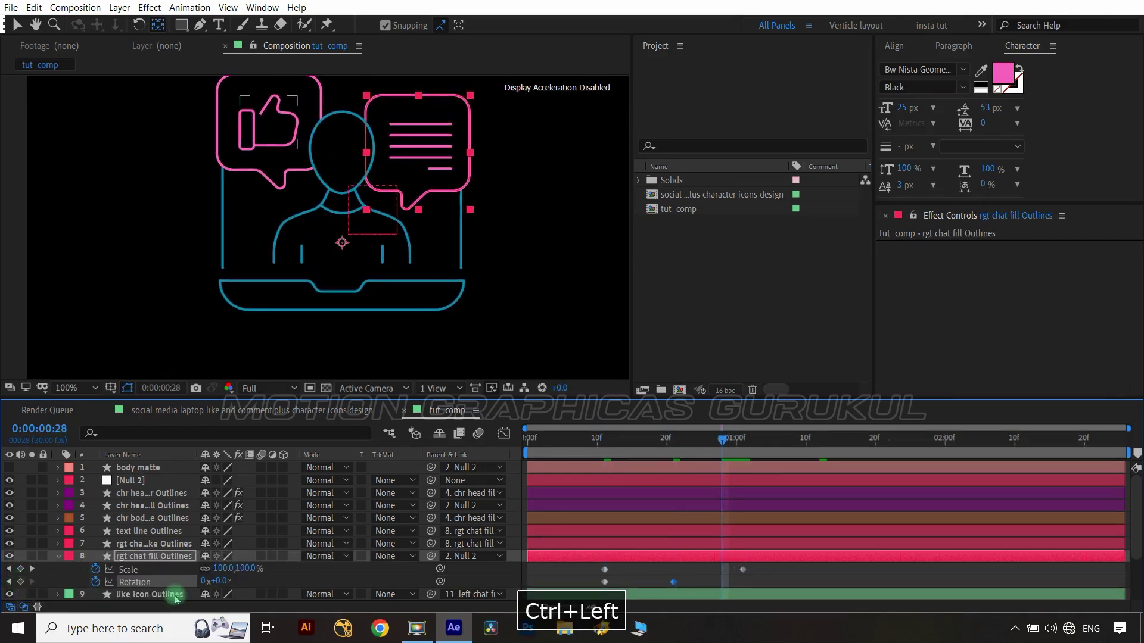
Add two more Rotation keyframes to the rgt chat fill layer at 0:00:01:03 and 0:00:01:07.
key("shift+Page_Down")
key("ctrl+Left")
key("ctrl+Left")
key("ctrl+Left")
key("ctrl+Left")
key("ctrl+Left")
left_click(20, 582)
key("ctrl+Right")
key("ctrl+Right")
key("ctrl+Right")
key("ctrl+Right")
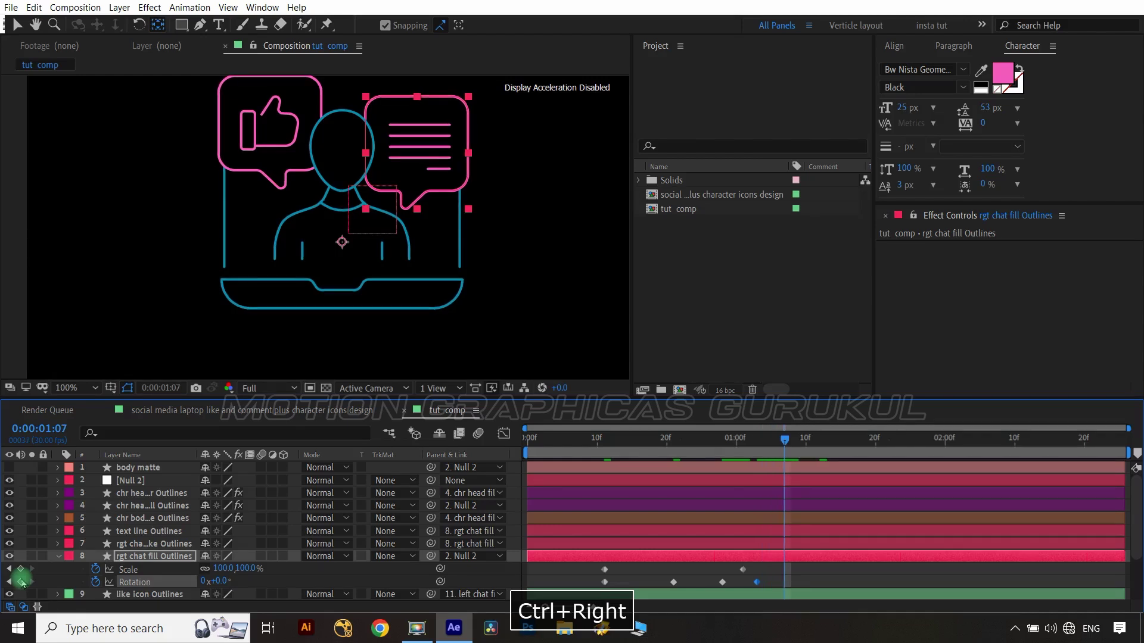
left_click(21, 582)
Set the rgt chat fill Rotation to -30° at 0:00:00:11, a positive swing at 0:00:00:21, -12° at 0:00:00:28 and 7° at 0:00:01:03.
key("j")
key("j")
key("j")
key("j")
left_click_drag(212, 594, 198, 591)
key("k")
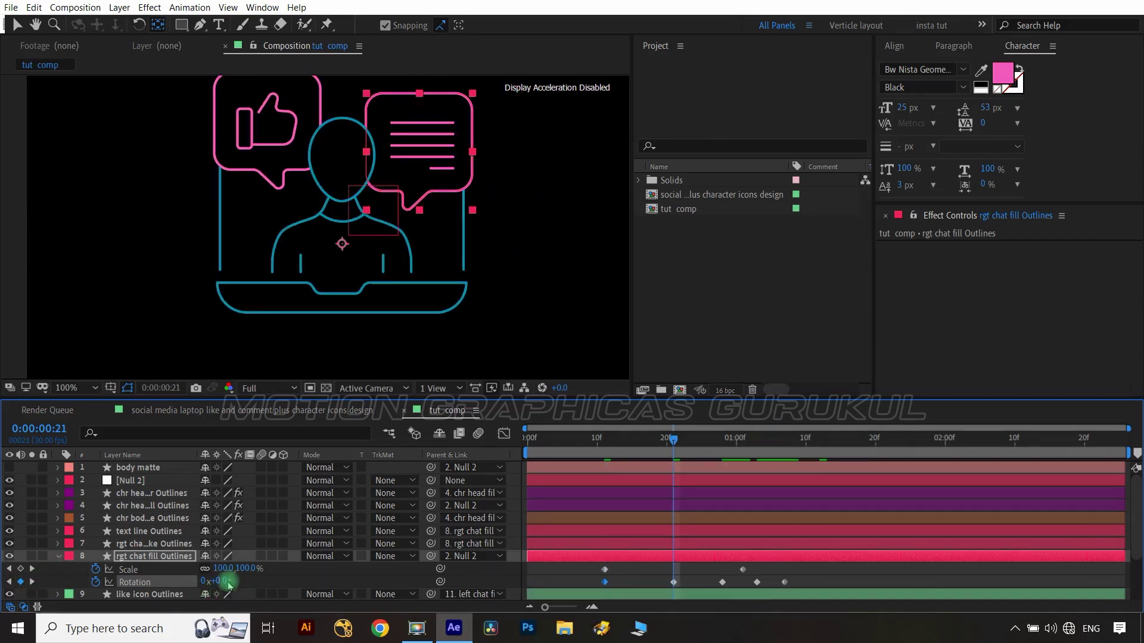
key("Return")
key("k")
left_click(221, 582)
type("-12")
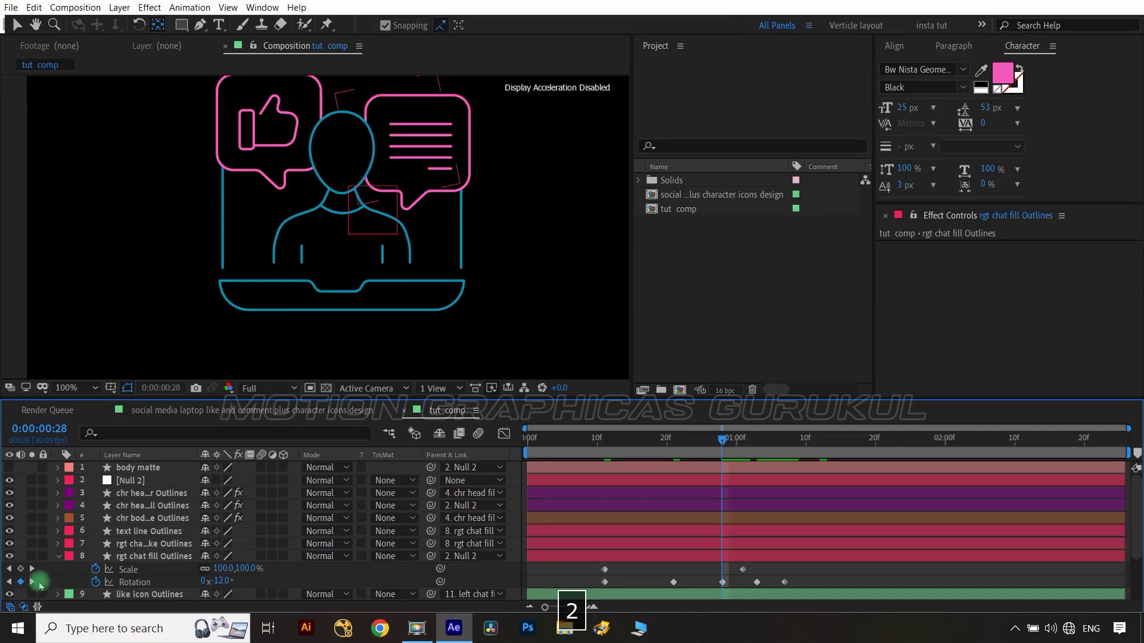
left_click(33, 582)
Apply Easy Ease to all rgt chat fill Rotation keyframes and convert the three middle ones to Auto Bezier.
left_click_drag(798, 575, 587, 589)
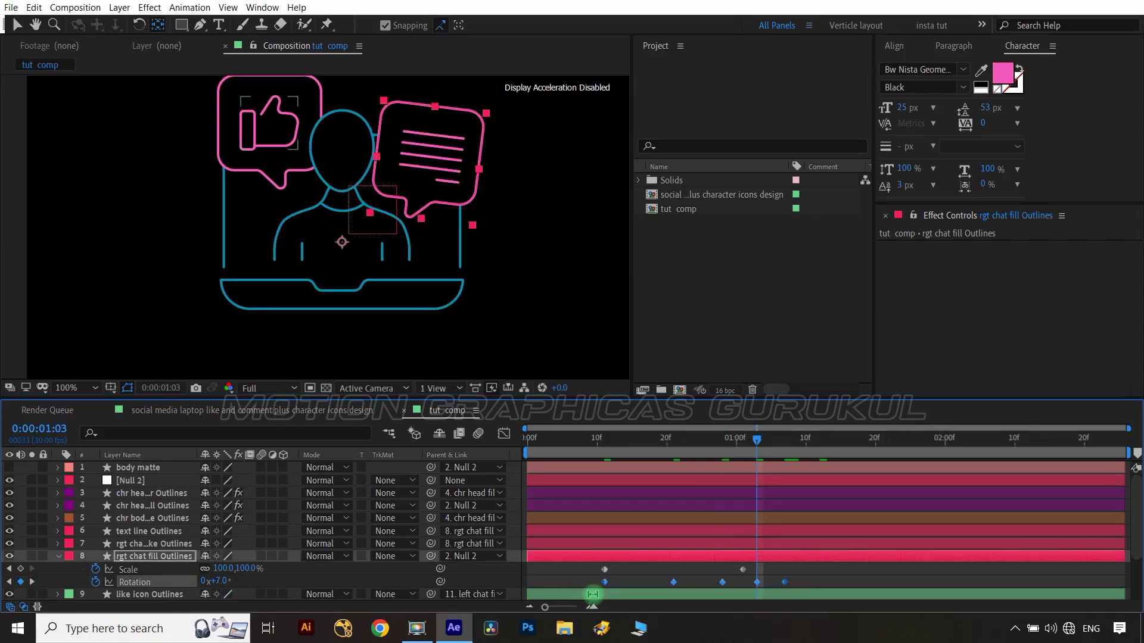
key("F9")
left_click(504, 433)
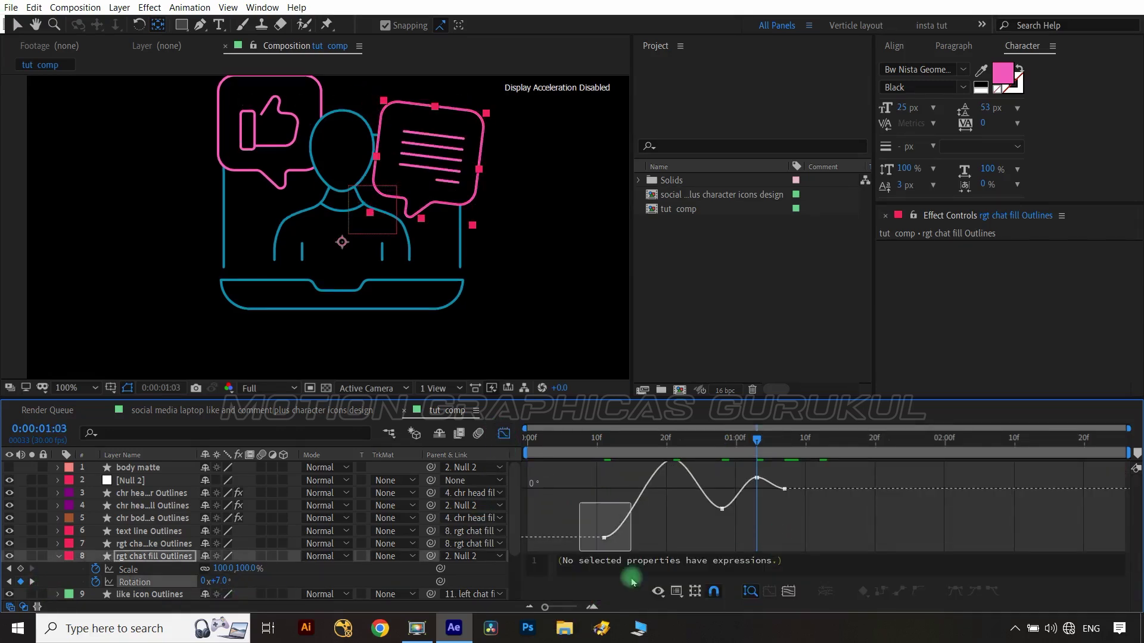
left_click_drag(650, 468, 705, 470)
left_click(504, 433)
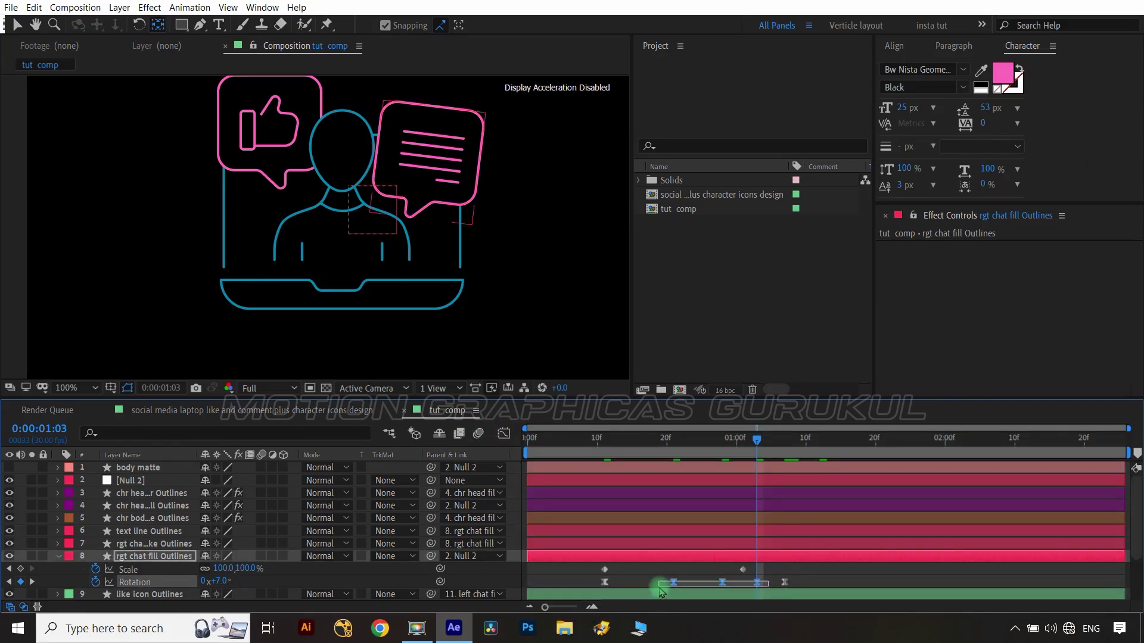
left_click(674, 584, "ctrl")
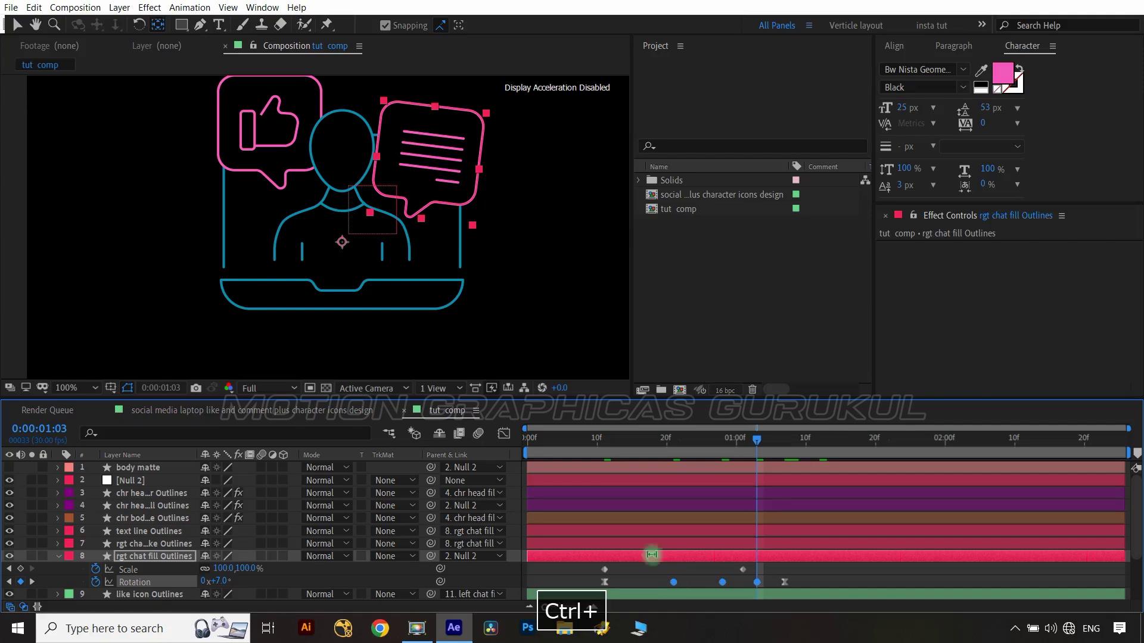
Move the rgt chat fill layer's second Scale keyframe to 0:00:00:28 and apply Easy Ease to both Scale keyframes.
left_click(477, 578)
left_click_drag(745, 574, 725, 570)
left_click(604, 570, "shift")
key("F9")
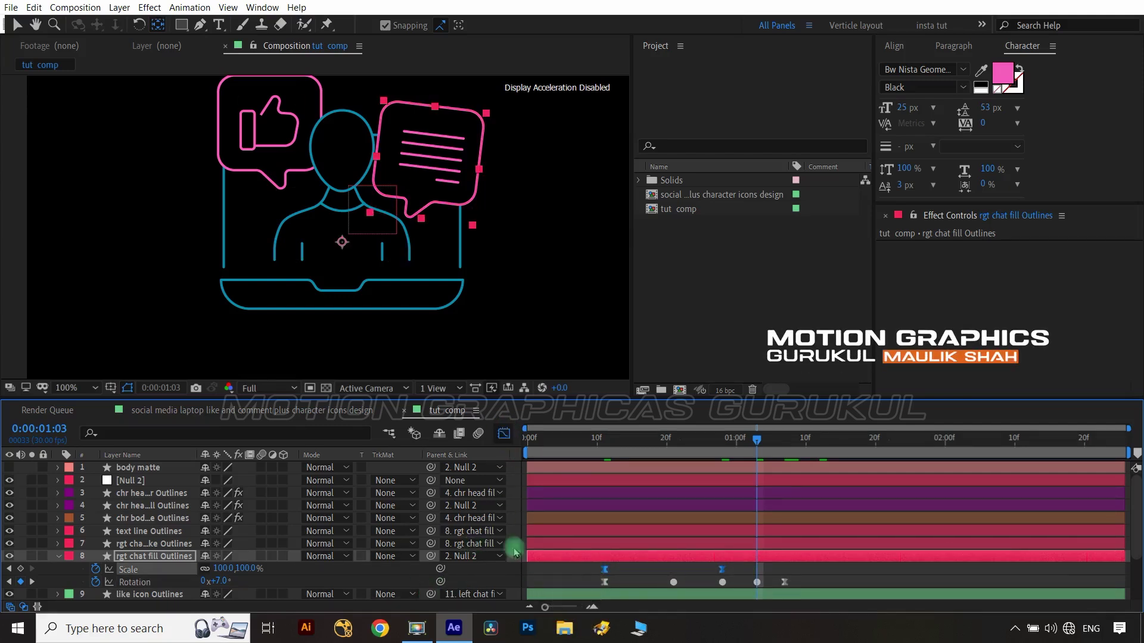
Set the rgt chat fill layer's Scale to 0% at the 0:00:00:11 keyframe.
key("shift+F3")
left_click(9, 570)
left_click(10, 570)
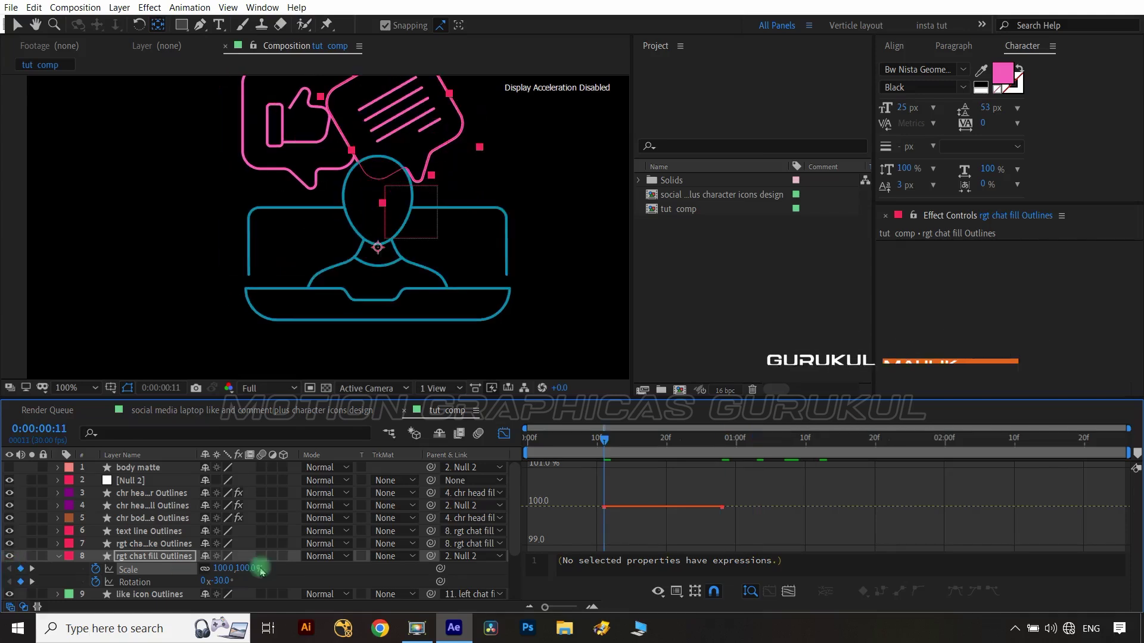
left_click(253, 569)
type("0")
left_click(285, 570)
Bend the rgt chat fill Scale value graph into a steep start with a long ease-out.
left_click(32, 569)
left_click(128, 569)
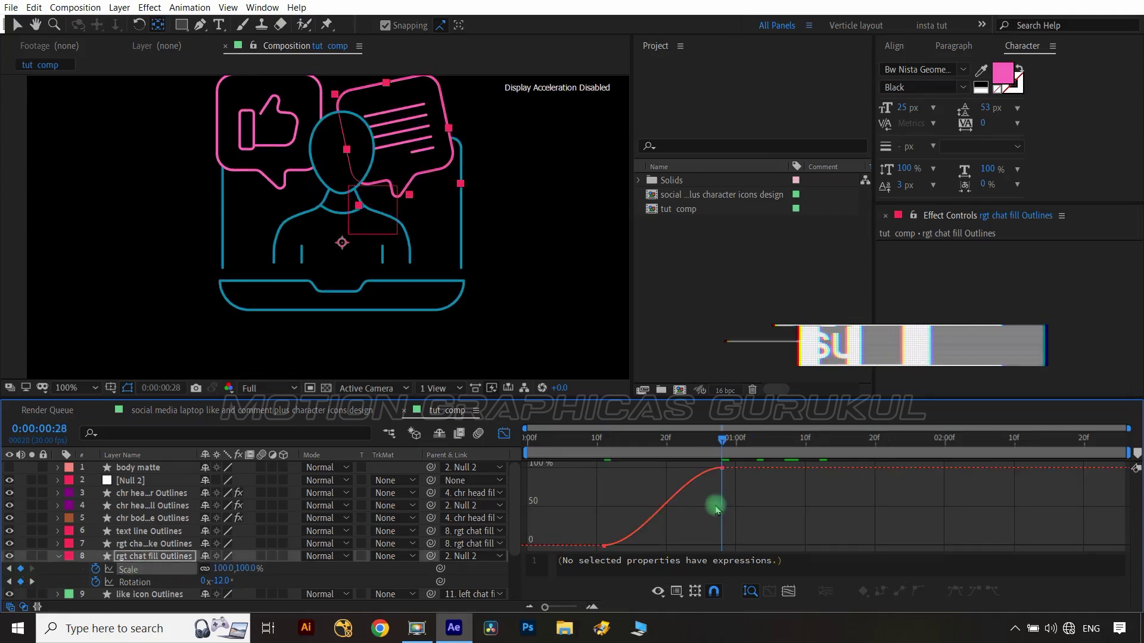
left_click_drag(643, 545, 595, 462)
key("shift+F3")
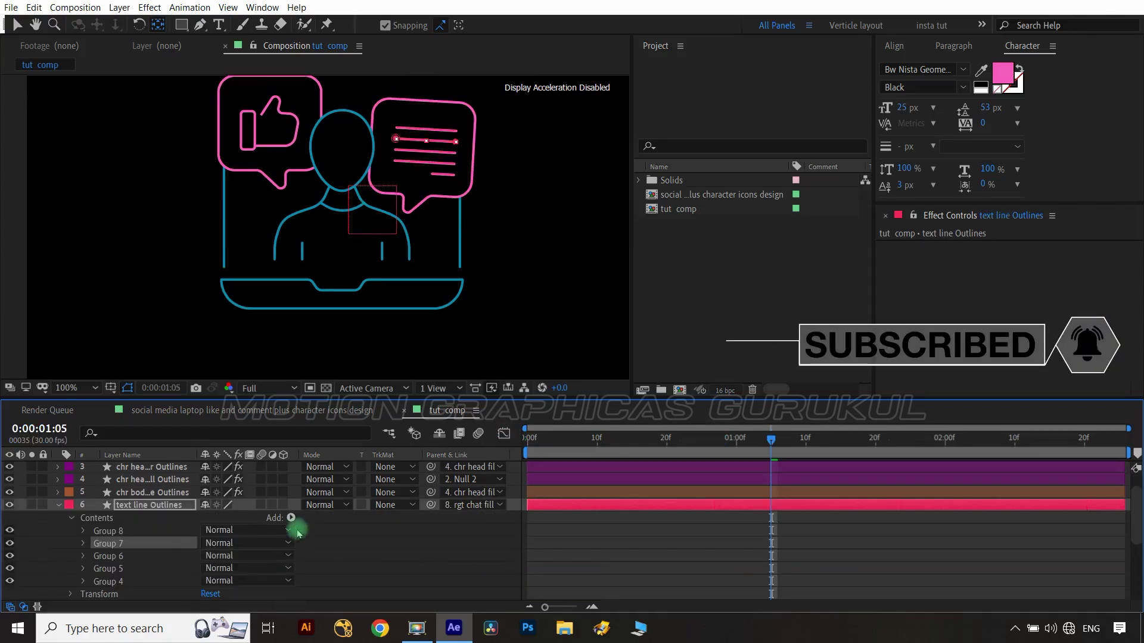
Add Trim Paths to Group 7 of the text line Outlines layer and set its End to 0% at 0:00:01:05.
left_click(292, 518)
left_click(298, 428)
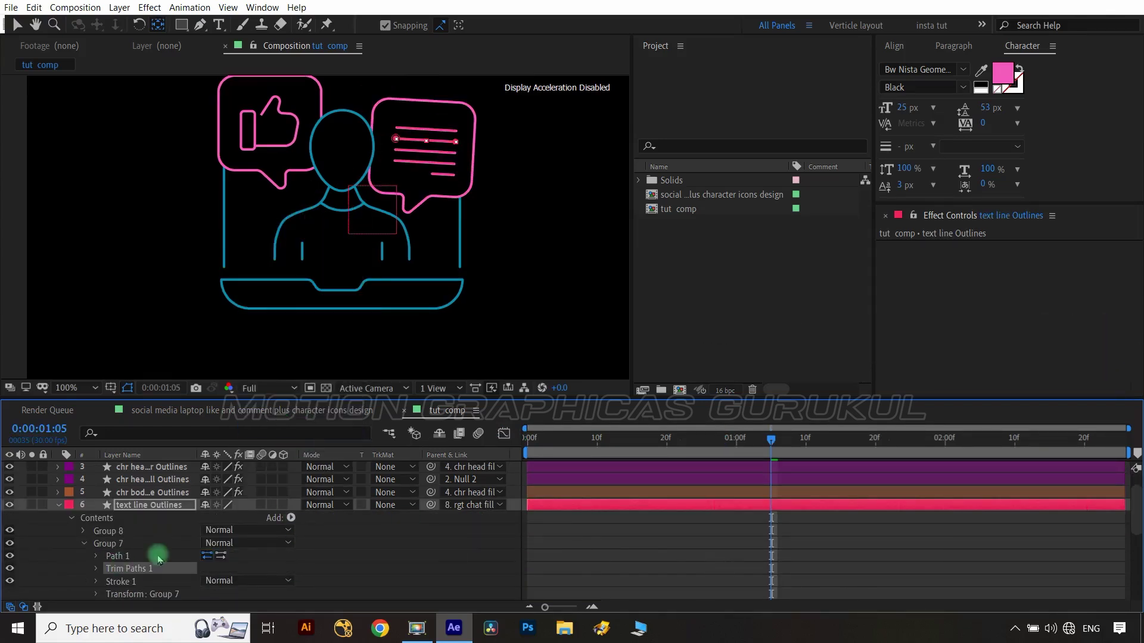
scroll(158, 554, "down", 3)
left_click(98, 506)
left_click_drag(208, 530, 120, 538)
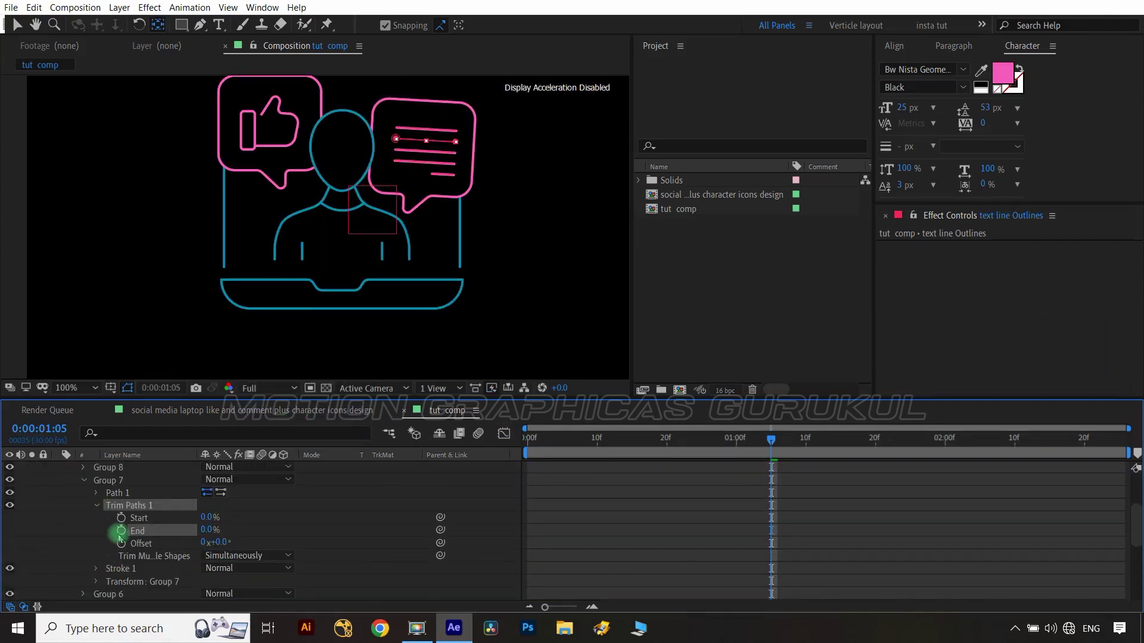
Set Trim Multiple Shapes to Individually and keyframe the text line Trim Paths End from 0% at 0:00:00:11 to 100% at 0:00:01:07.
left_click(249, 556)
left_click(255, 583)
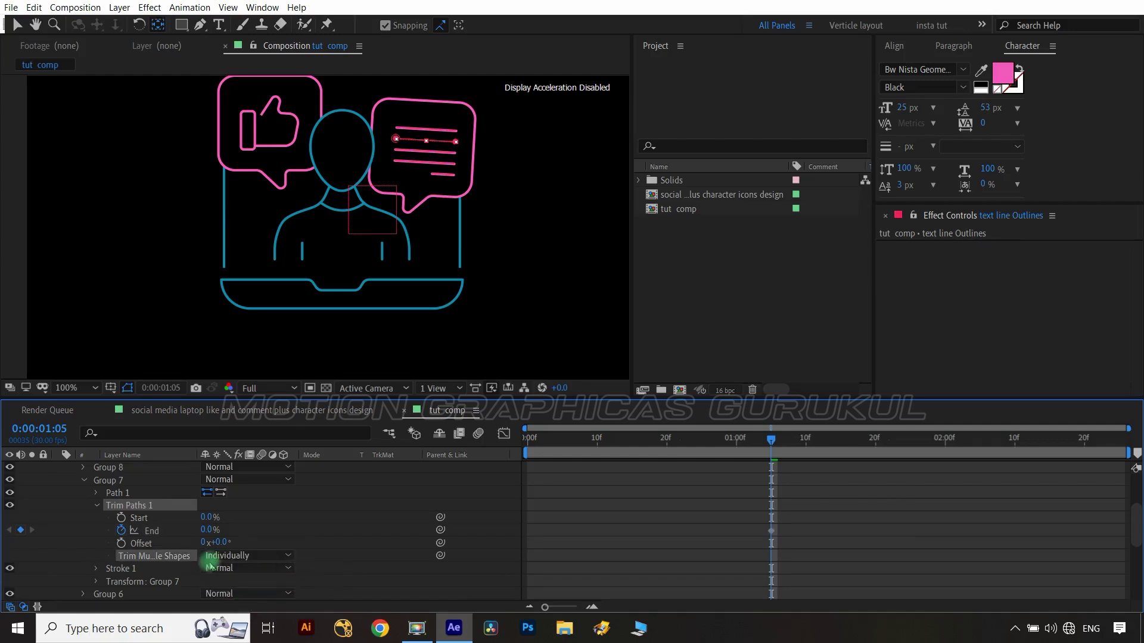
key("u")
left_click_drag(773, 518, 606, 518)
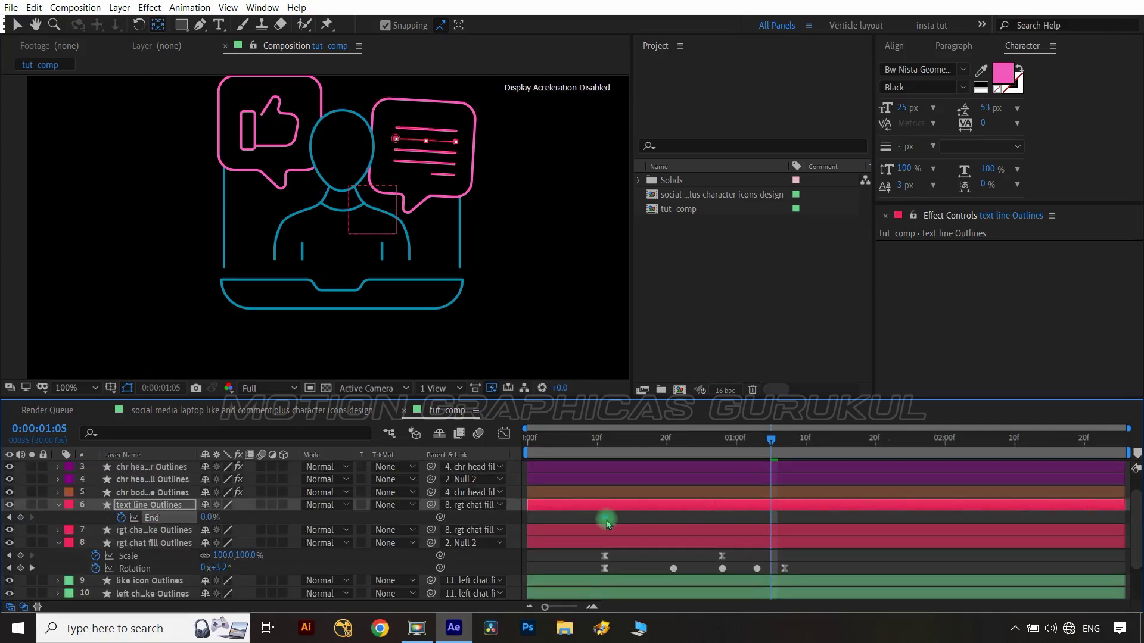
left_click_drag(771, 440, 636, 473)
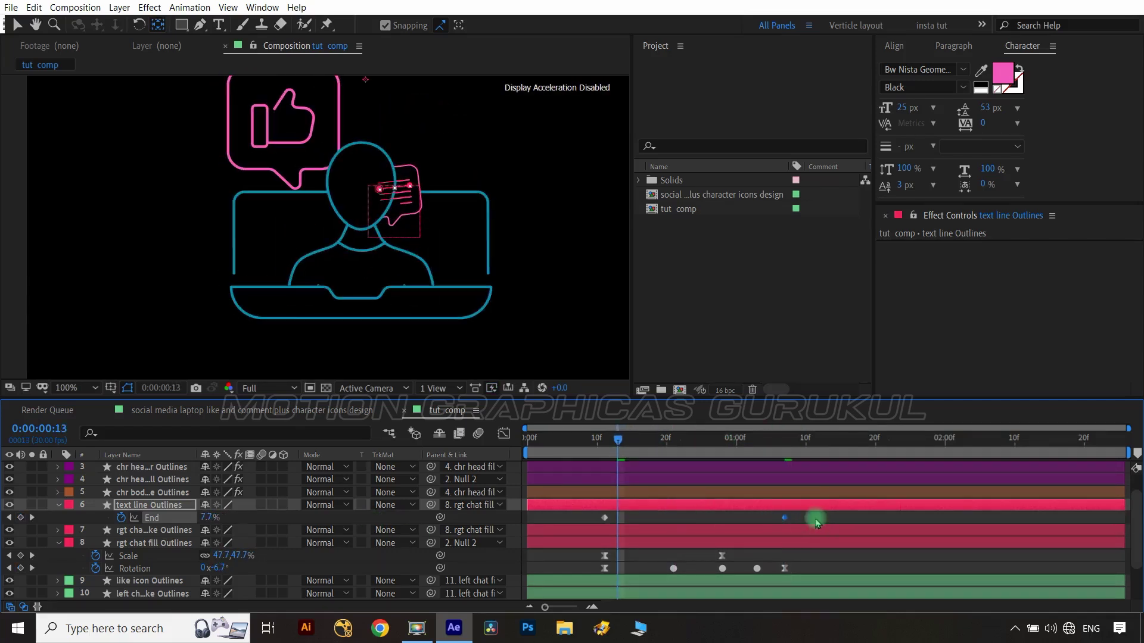
Apply Easy Ease to both text line End keyframes and bend their value graph into a steep start with a long ease-out.
left_click_drag(816, 523, 578, 528)
left_click(504, 433)
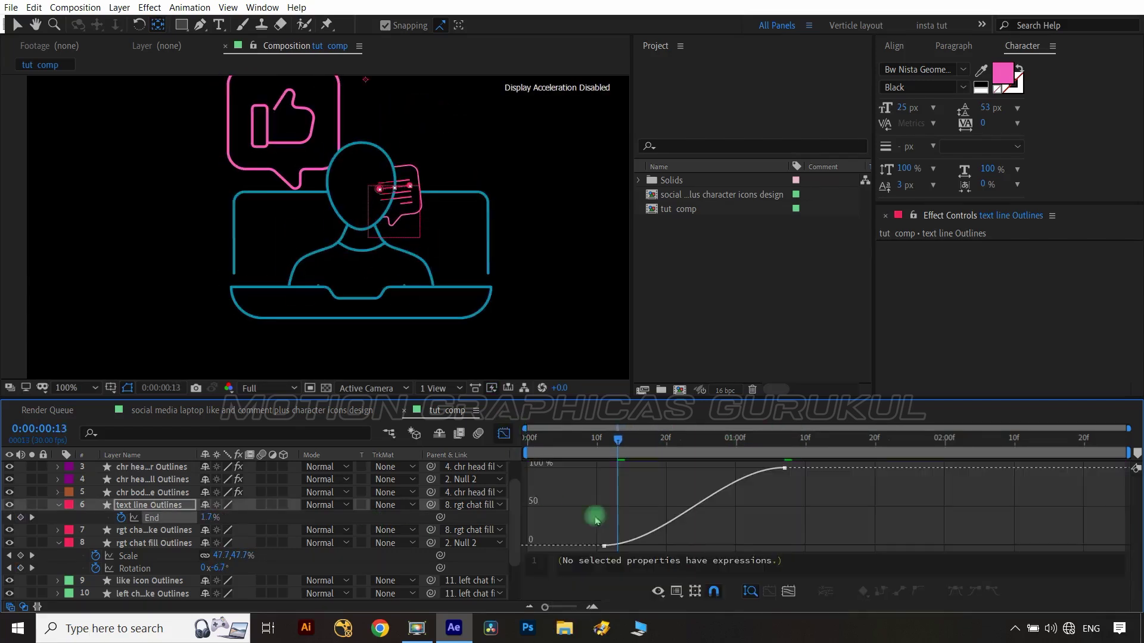
left_click_drag(654, 524, 630, 498)
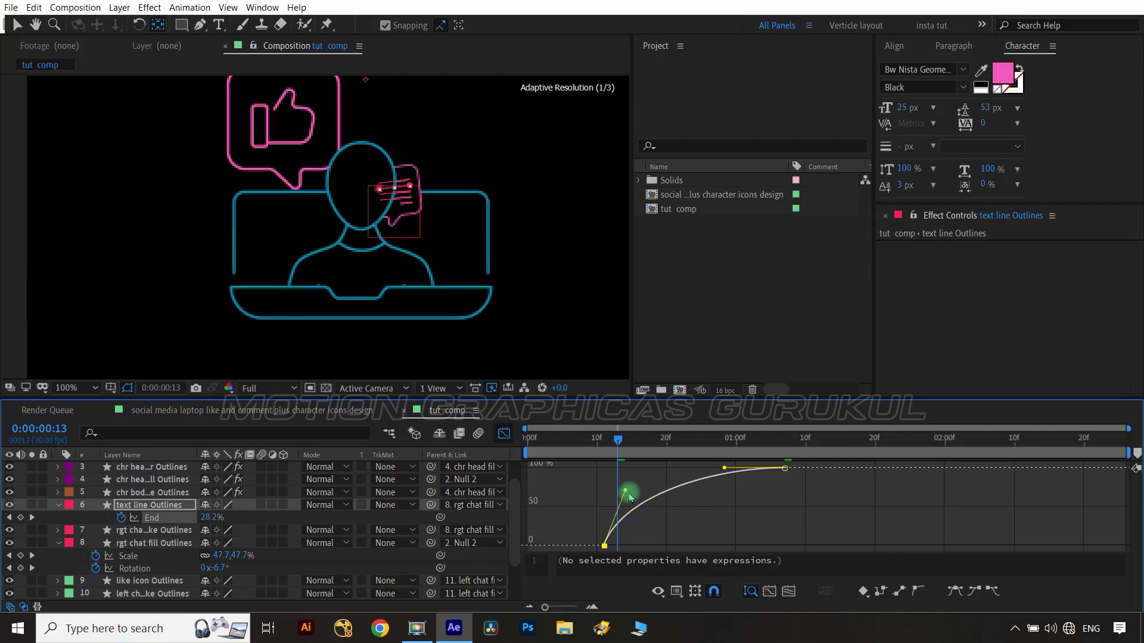
left_click(504, 434)
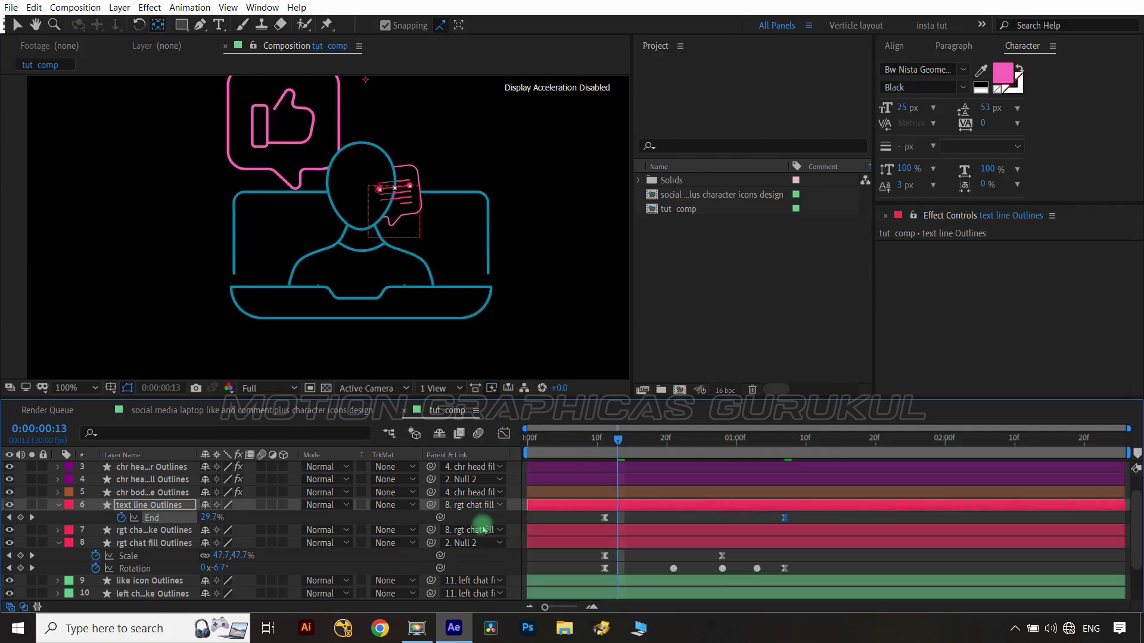
Copy the animated Trim Paths from the text line Outlines layer into the like icon Outlines layer's Contents at 0:00:00:11 and check the motion.
left_click(147, 522)
scroll(149, 536, "down", 2)
left_click(154, 557)
left_click(58, 556)
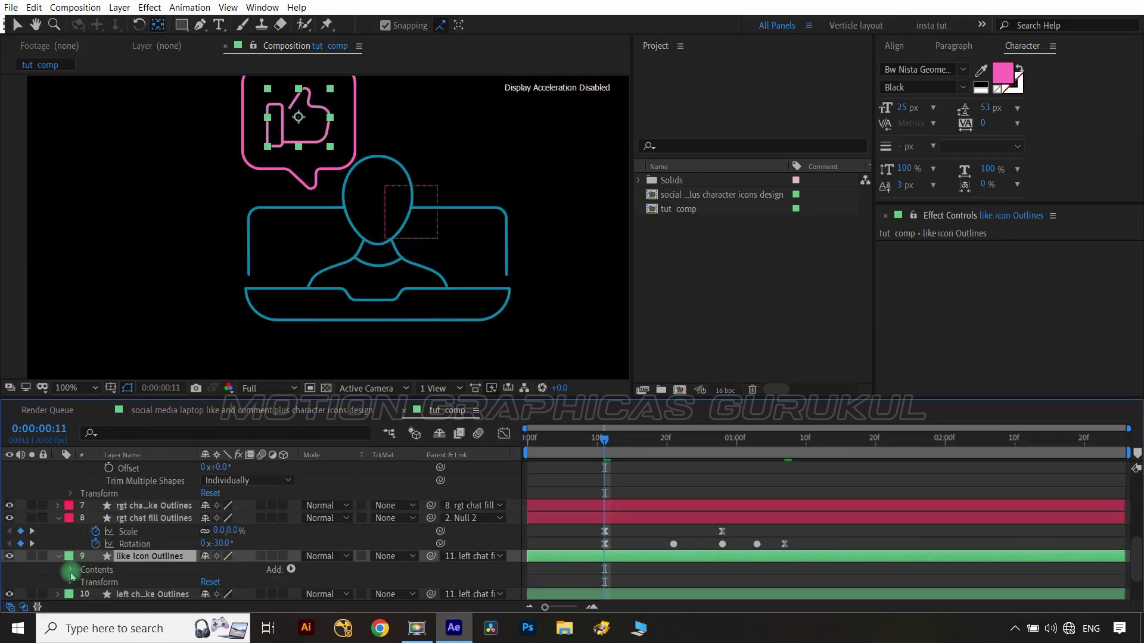
left_click(71, 569)
scroll(238, 548, "down", 2)
left_click(365, 519)
key("ctrl+v")
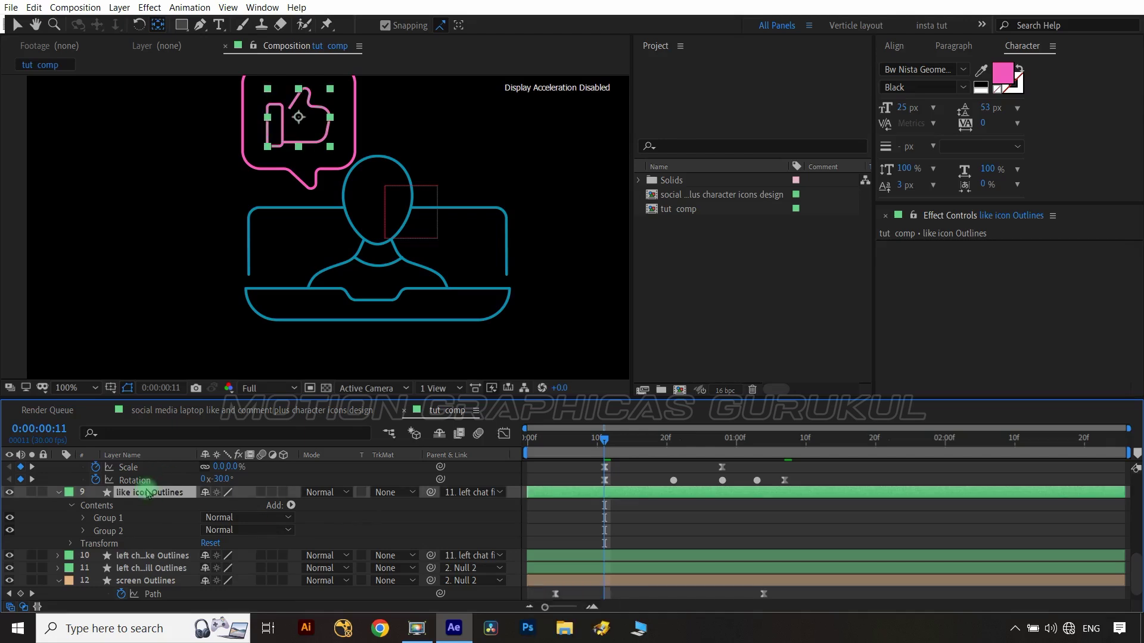
left_click(317, 530)
left_click_drag(605, 441, 833, 453)
key("shift+slash")
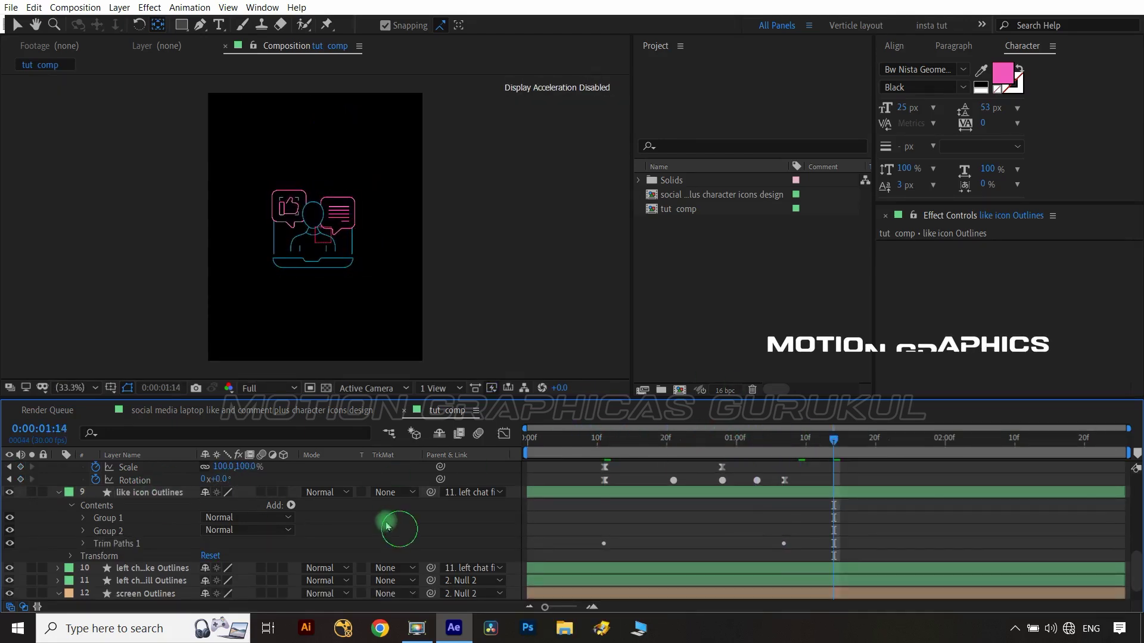
left_click(605, 444)
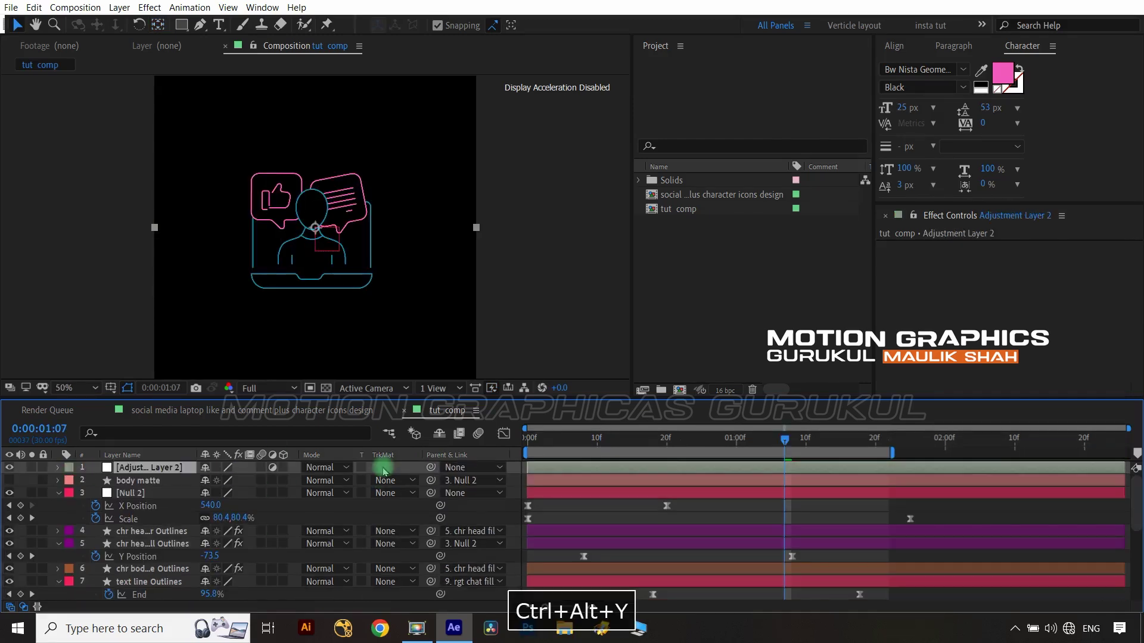
Rename the new adjustment layer as glow effect and apply the Glow effect to it.
left_click(140, 469)
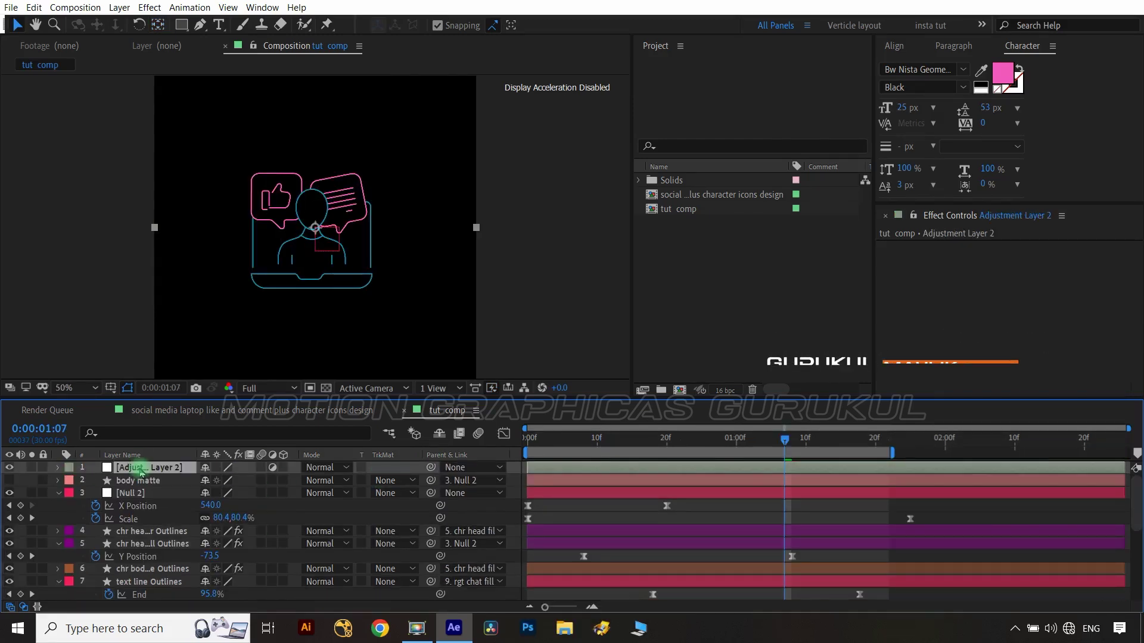
type("glow effect")
key("Return")
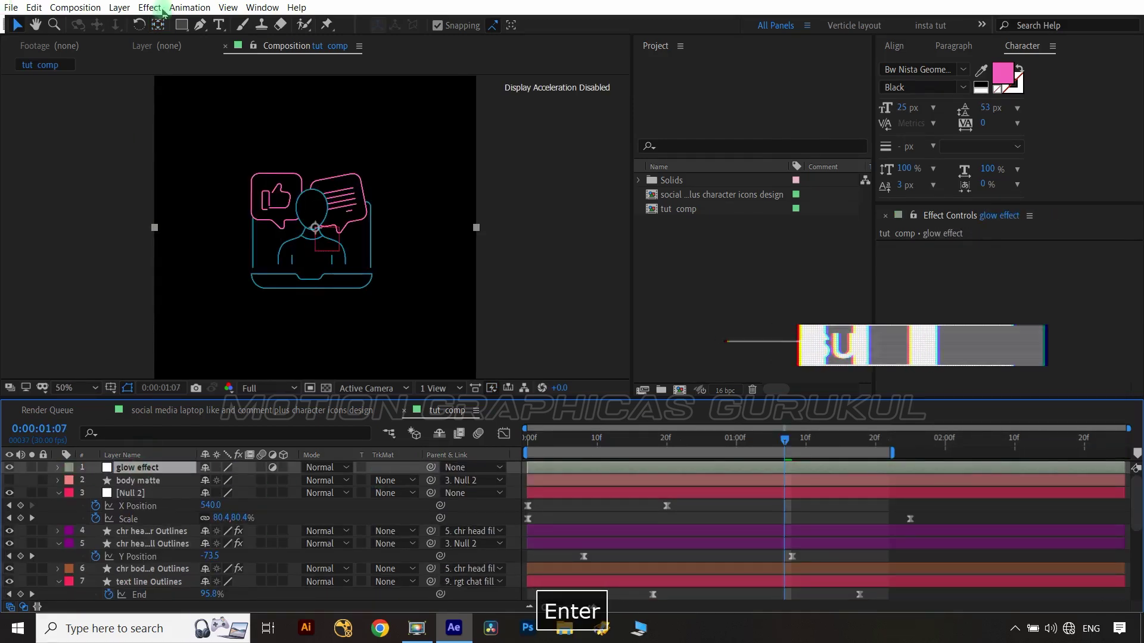
left_click(149, 7)
mouse_move(196, 319)
left_click(362, 520)
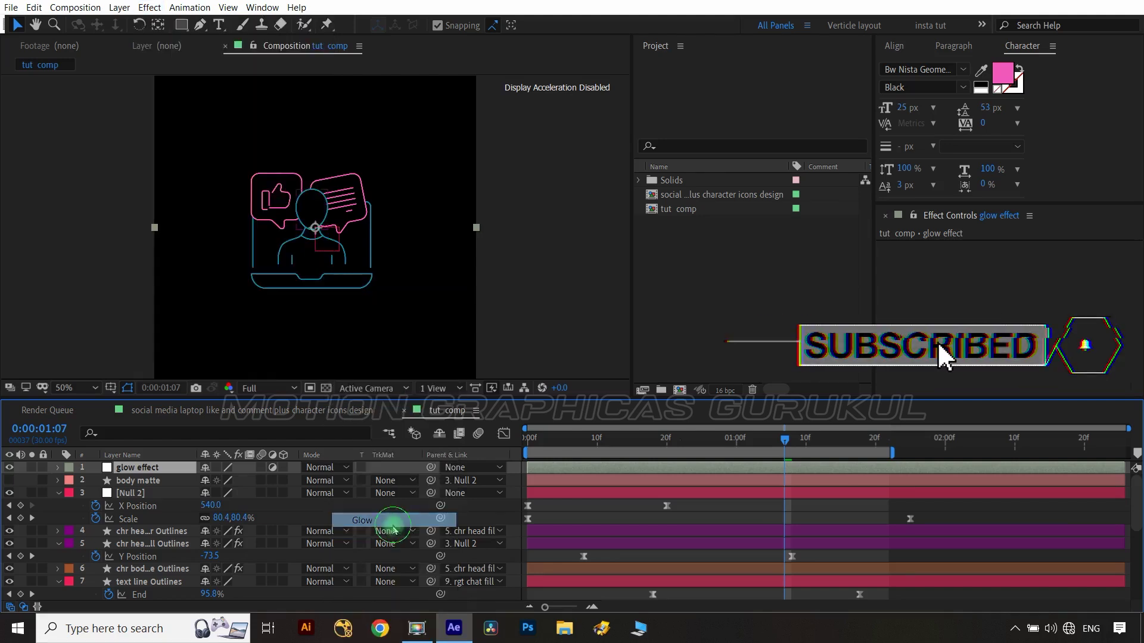
Set the Glow effect's Glow Radius to 50 and Glow Intensity to 0.6.
left_click(1030, 285)
type("50")
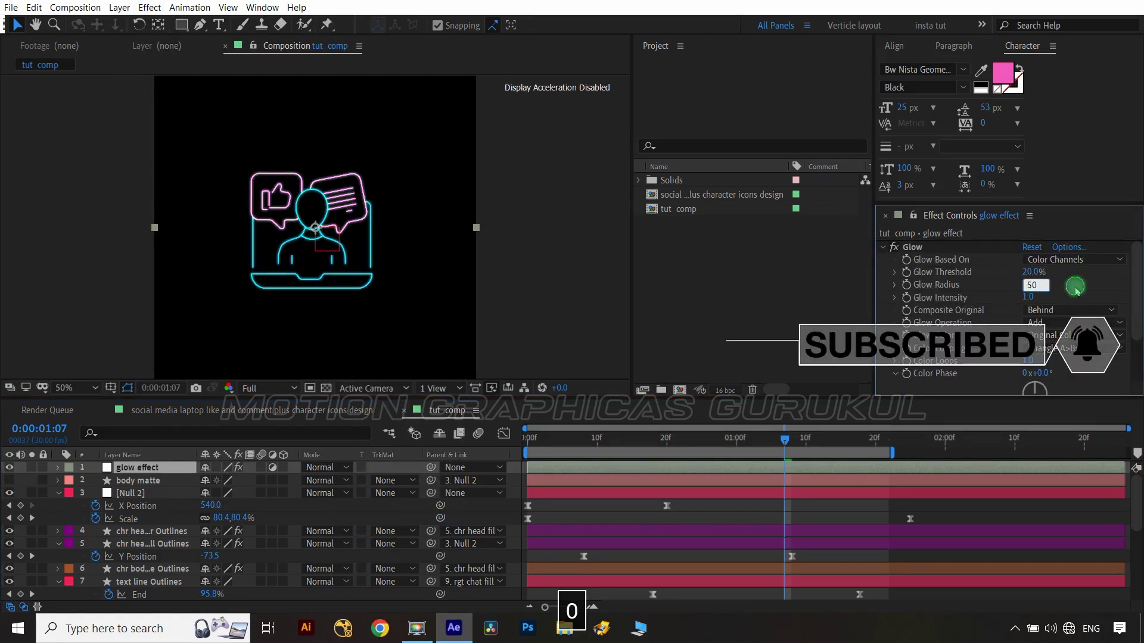
key("Tab")
type("0.6")
left_click(1065, 260)
left_click(167, 468)
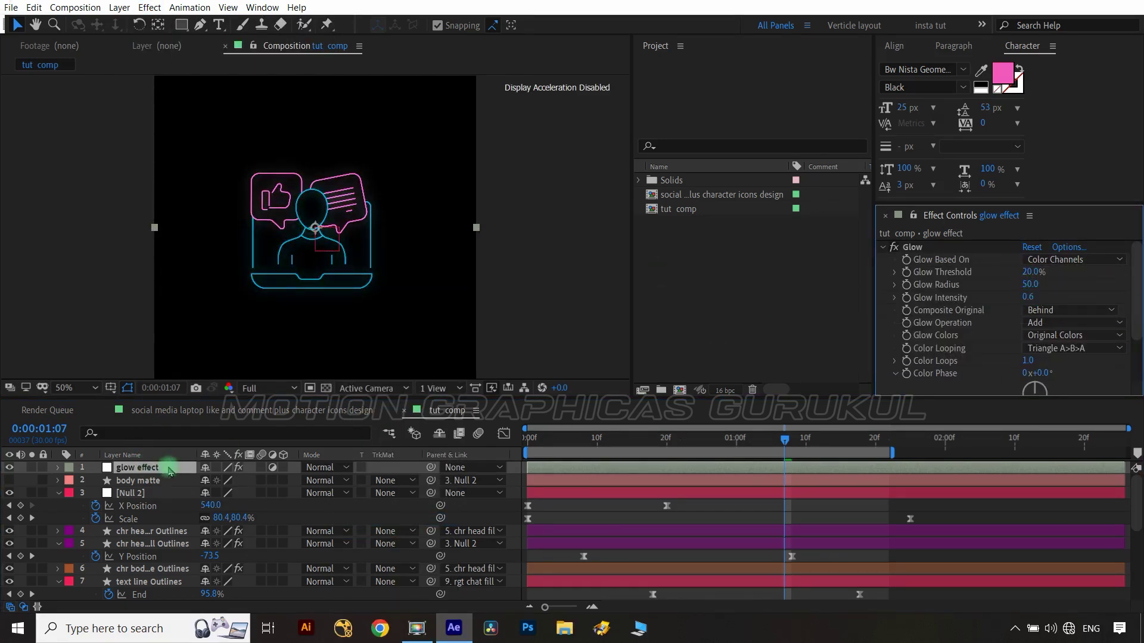
Duplicate the Glow effect, set the copy's Glow Threshold to 80% and Glow Radius to 120, adjust its Glow Intensity and preview the animation.
left_click(883, 247)
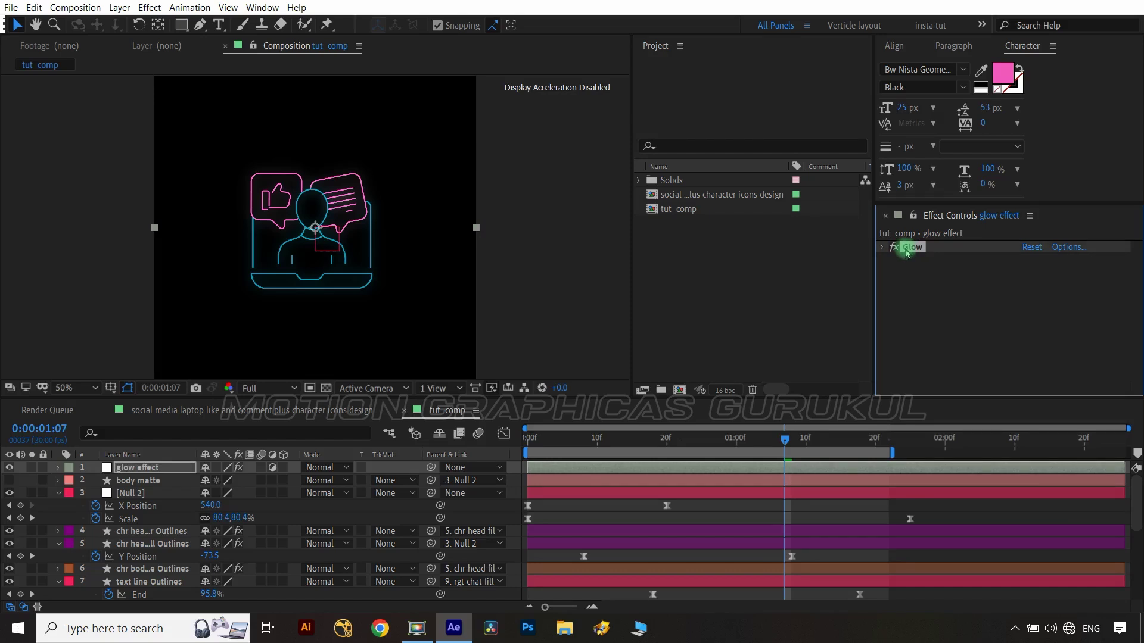
key("ctrl+d")
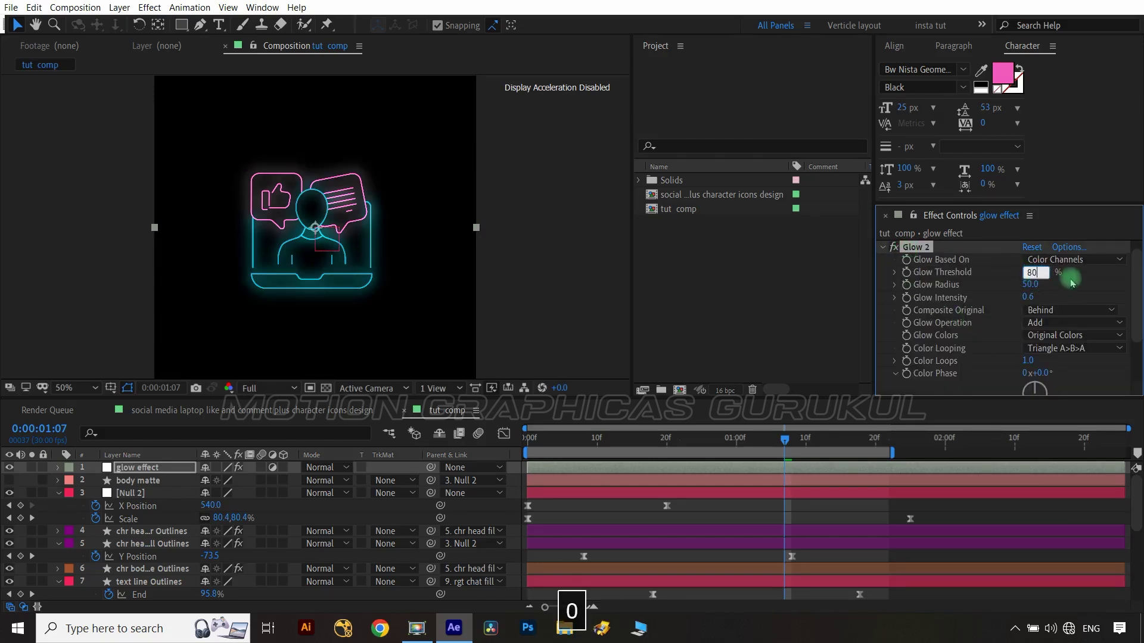
left_click(1029, 284)
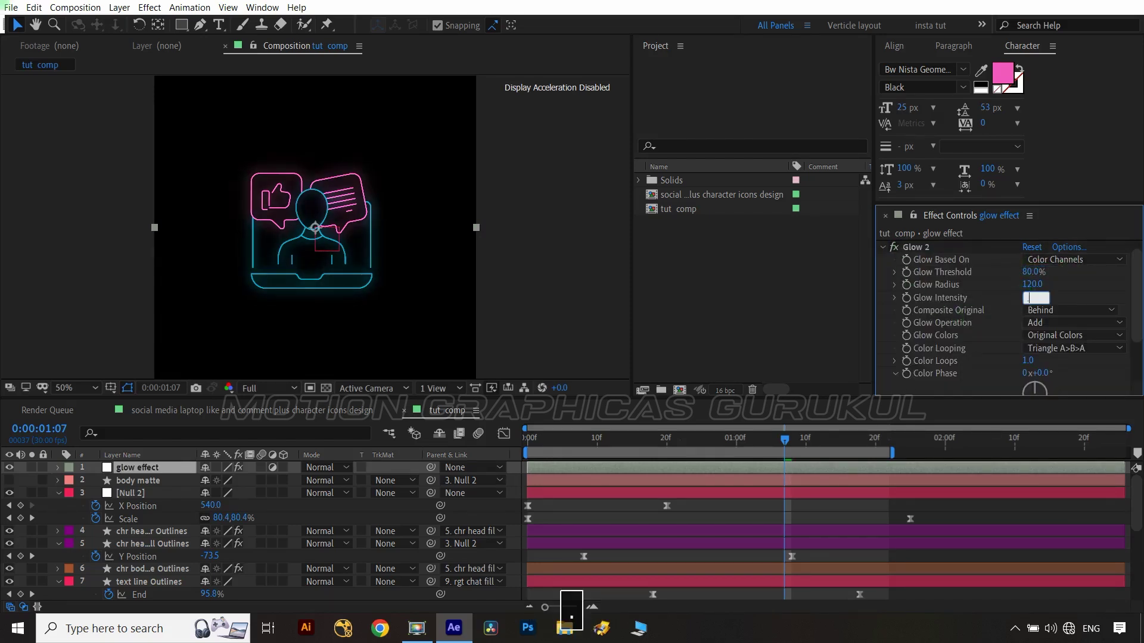
key("space")
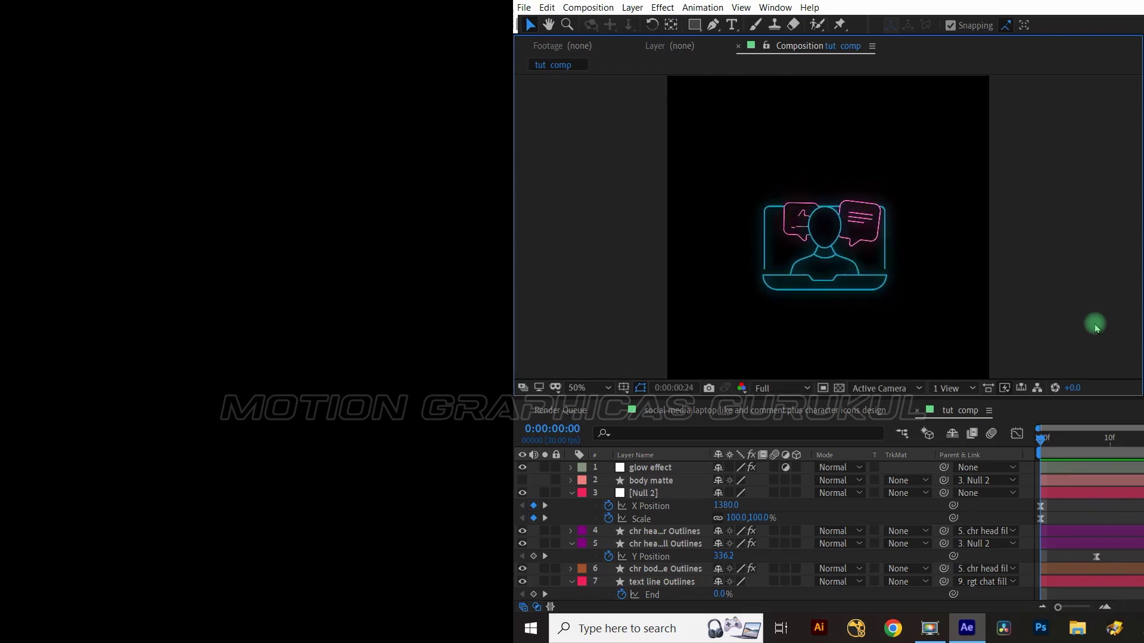